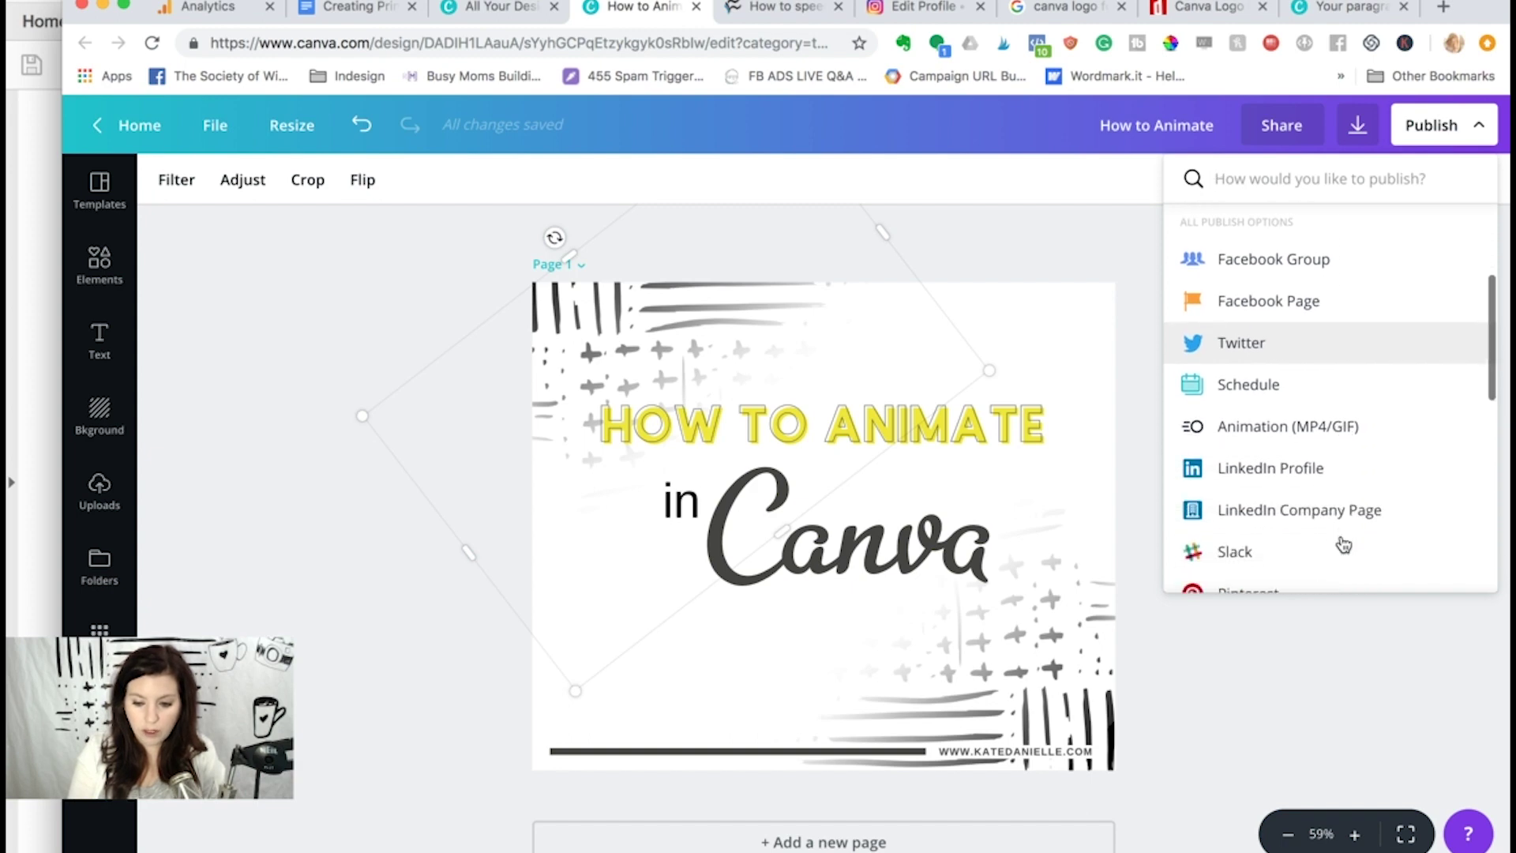
Preview the design as an MP4/GIF animation in the Pan, Block, Slide and Breathe styles, and close the publish options
left_click(1192, 434)
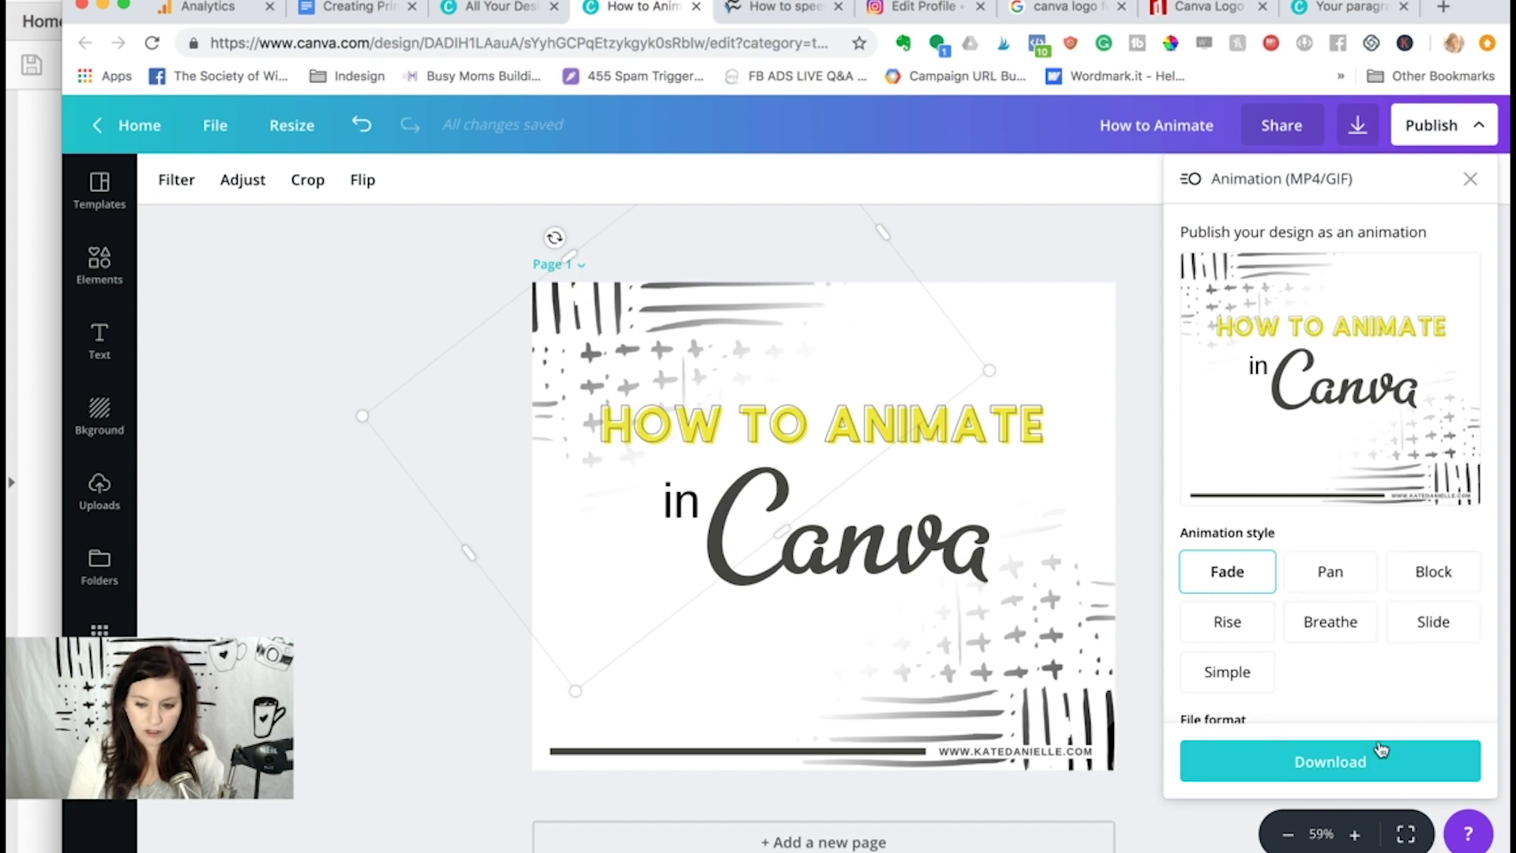
left_click(1330, 577)
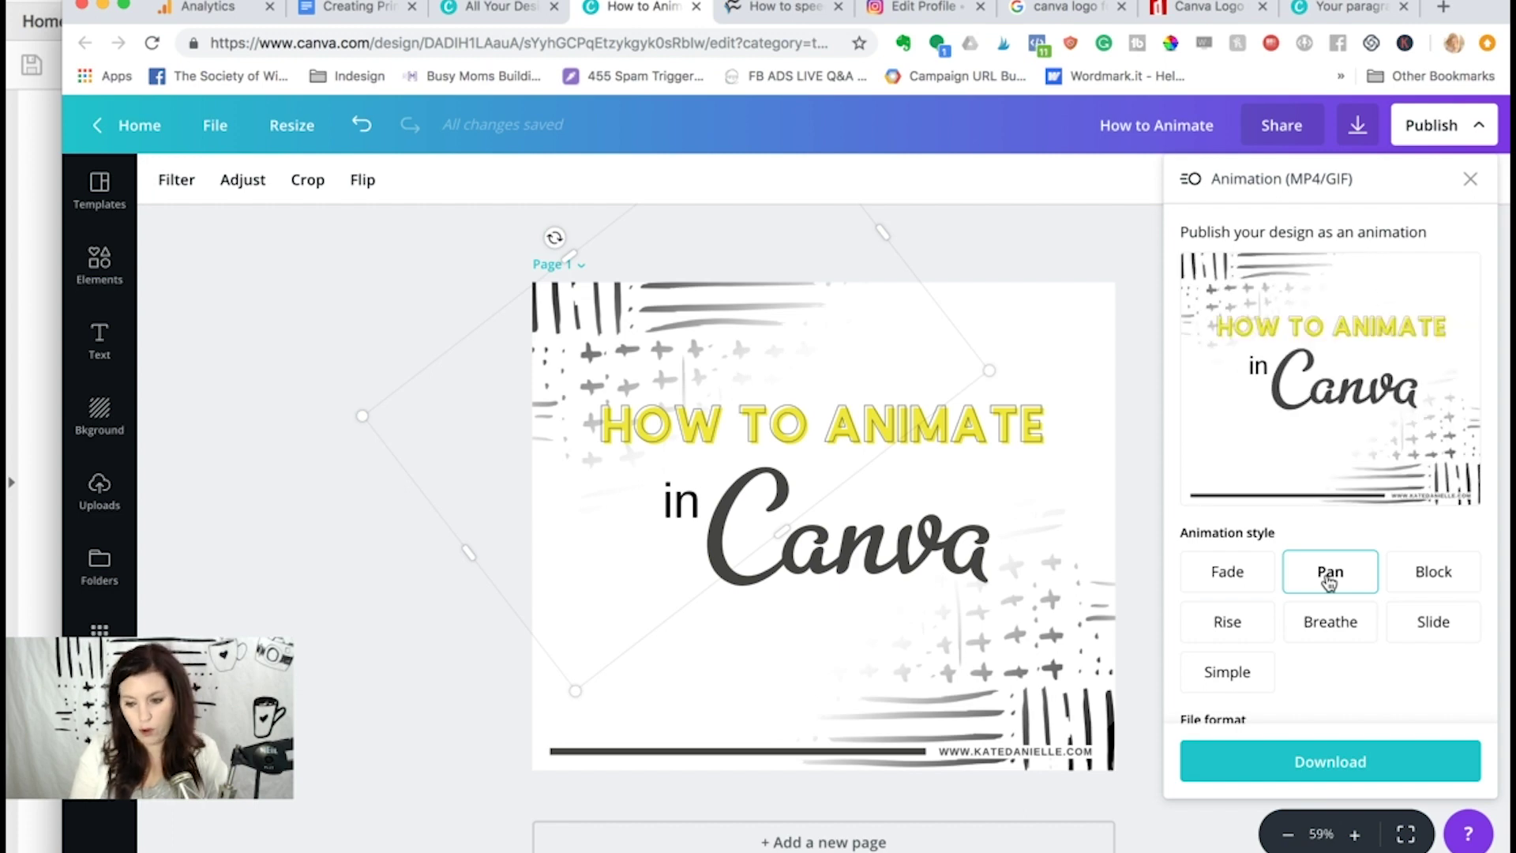
left_click(1430, 588)
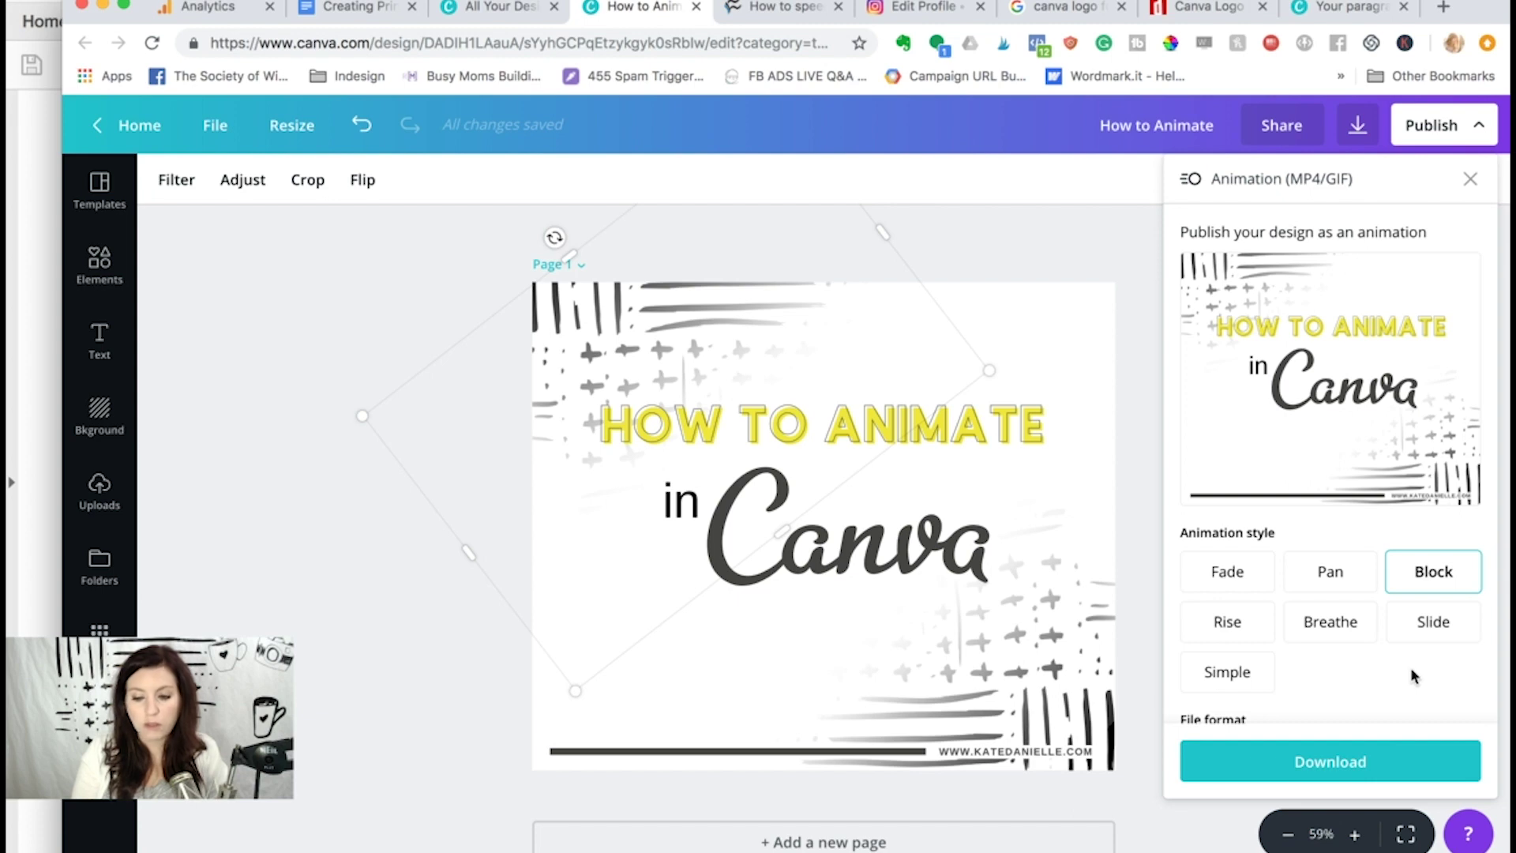
left_click(1419, 649)
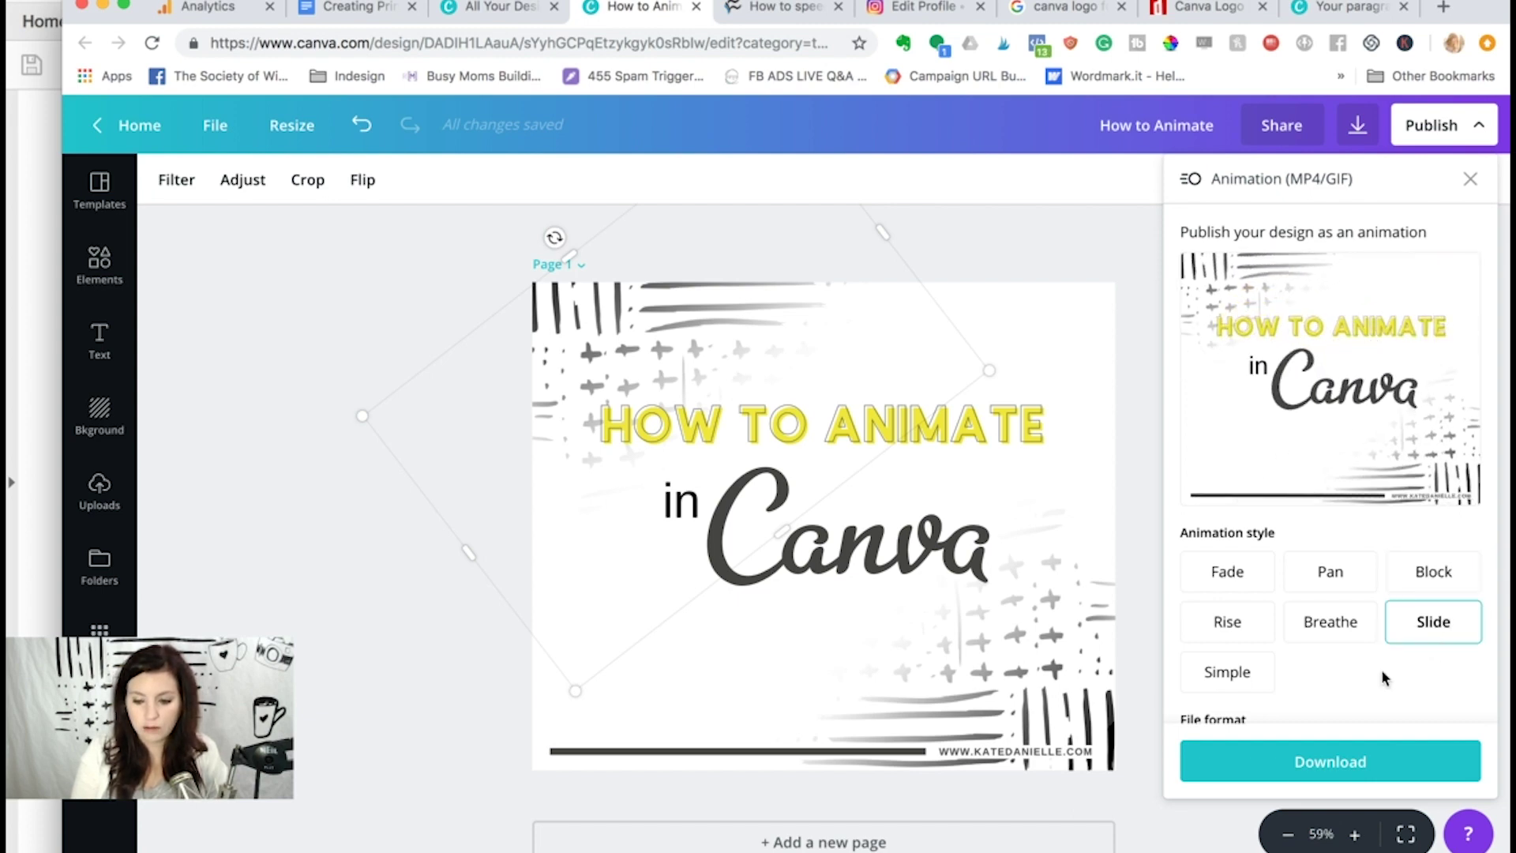
left_click(1335, 632)
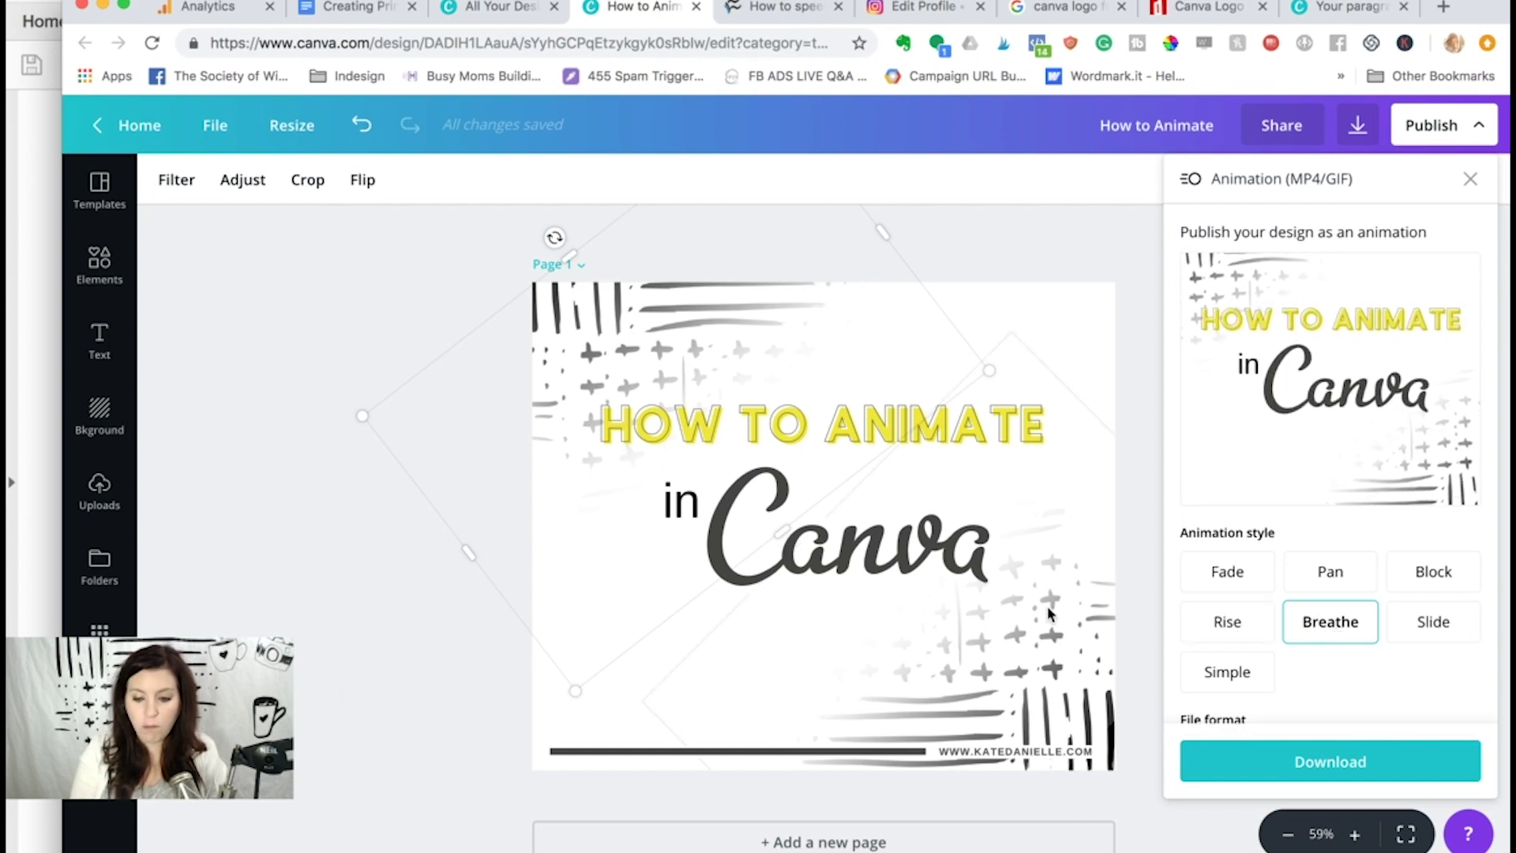
scroll(1050, 614, "down", 1)
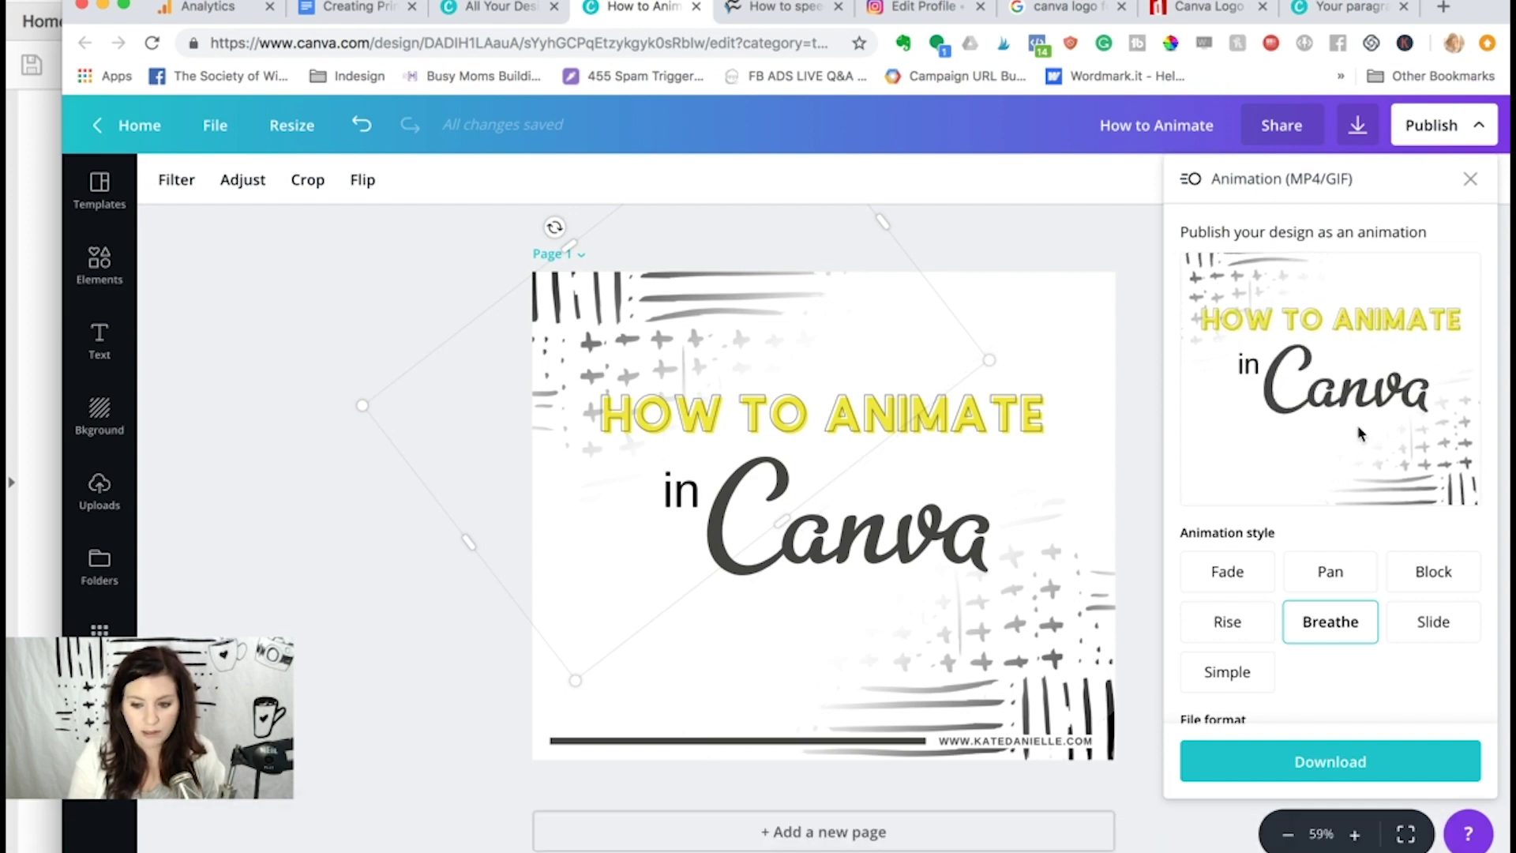
left_click(1428, 626)
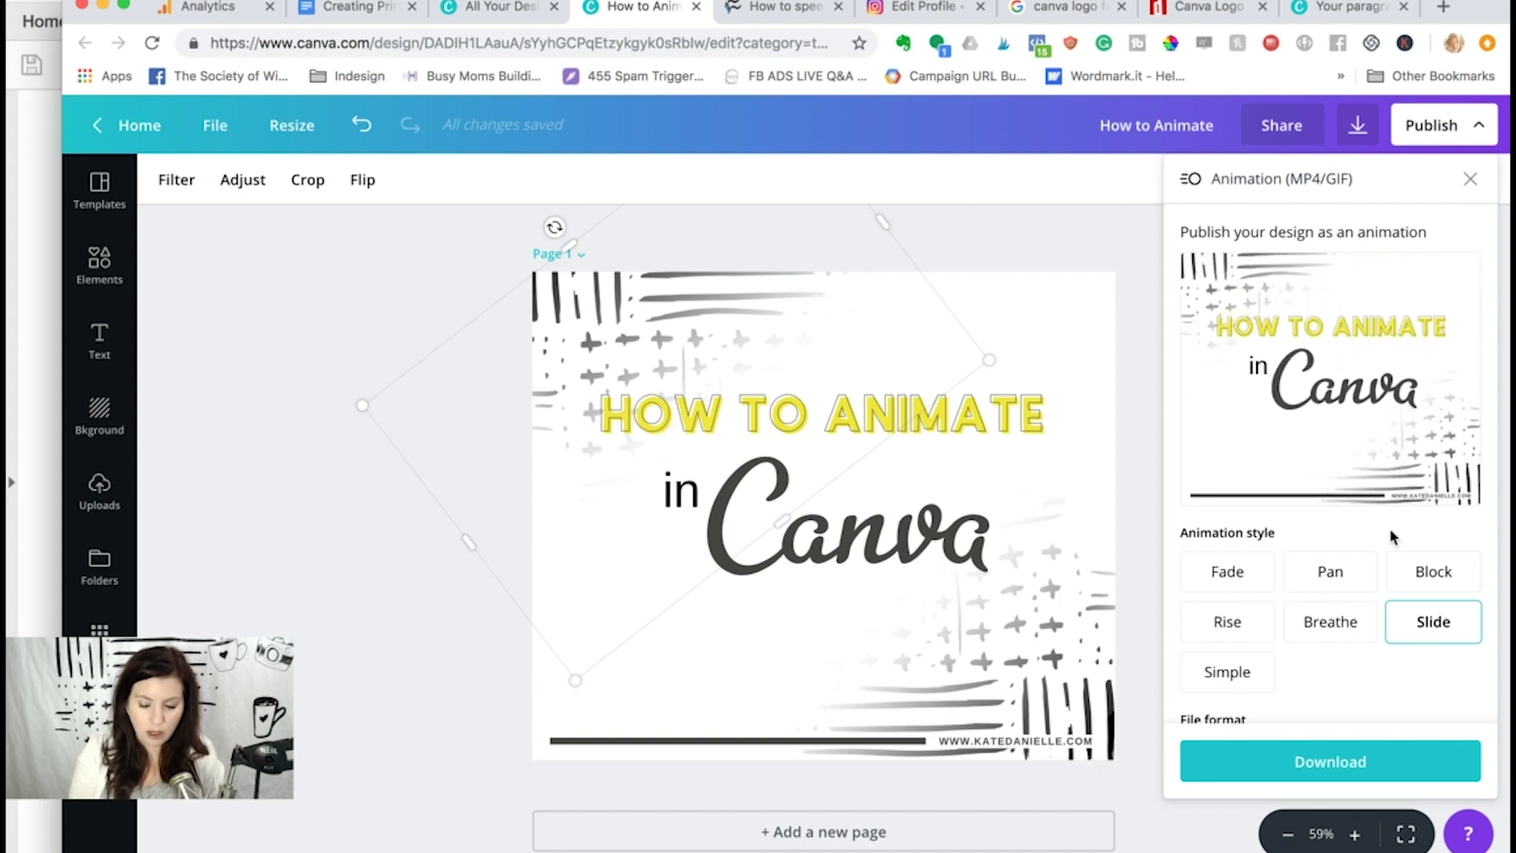
left_click(1473, 180)
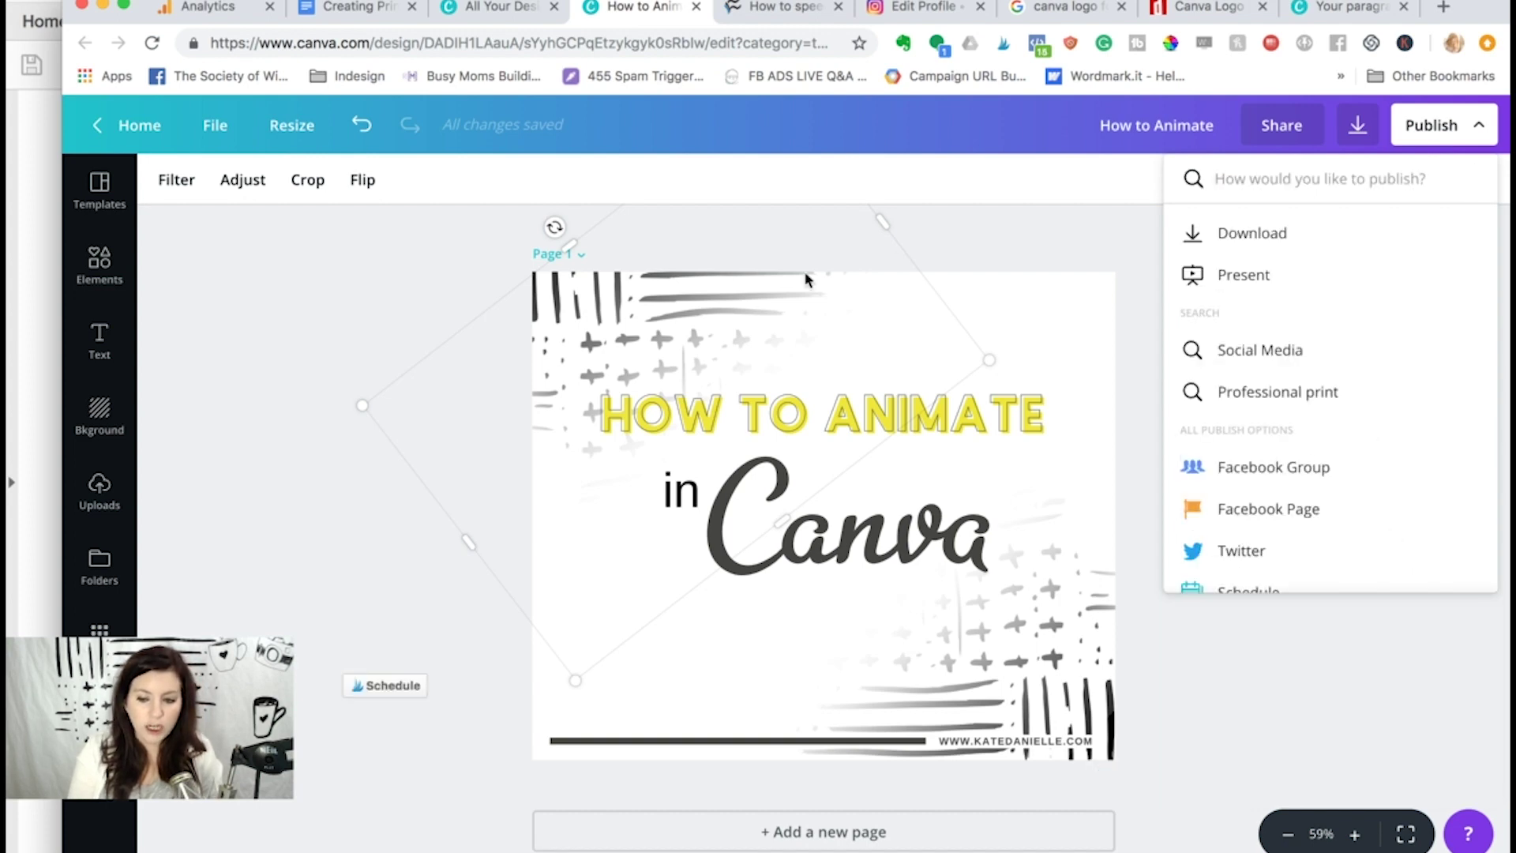
left_click(319, 469)
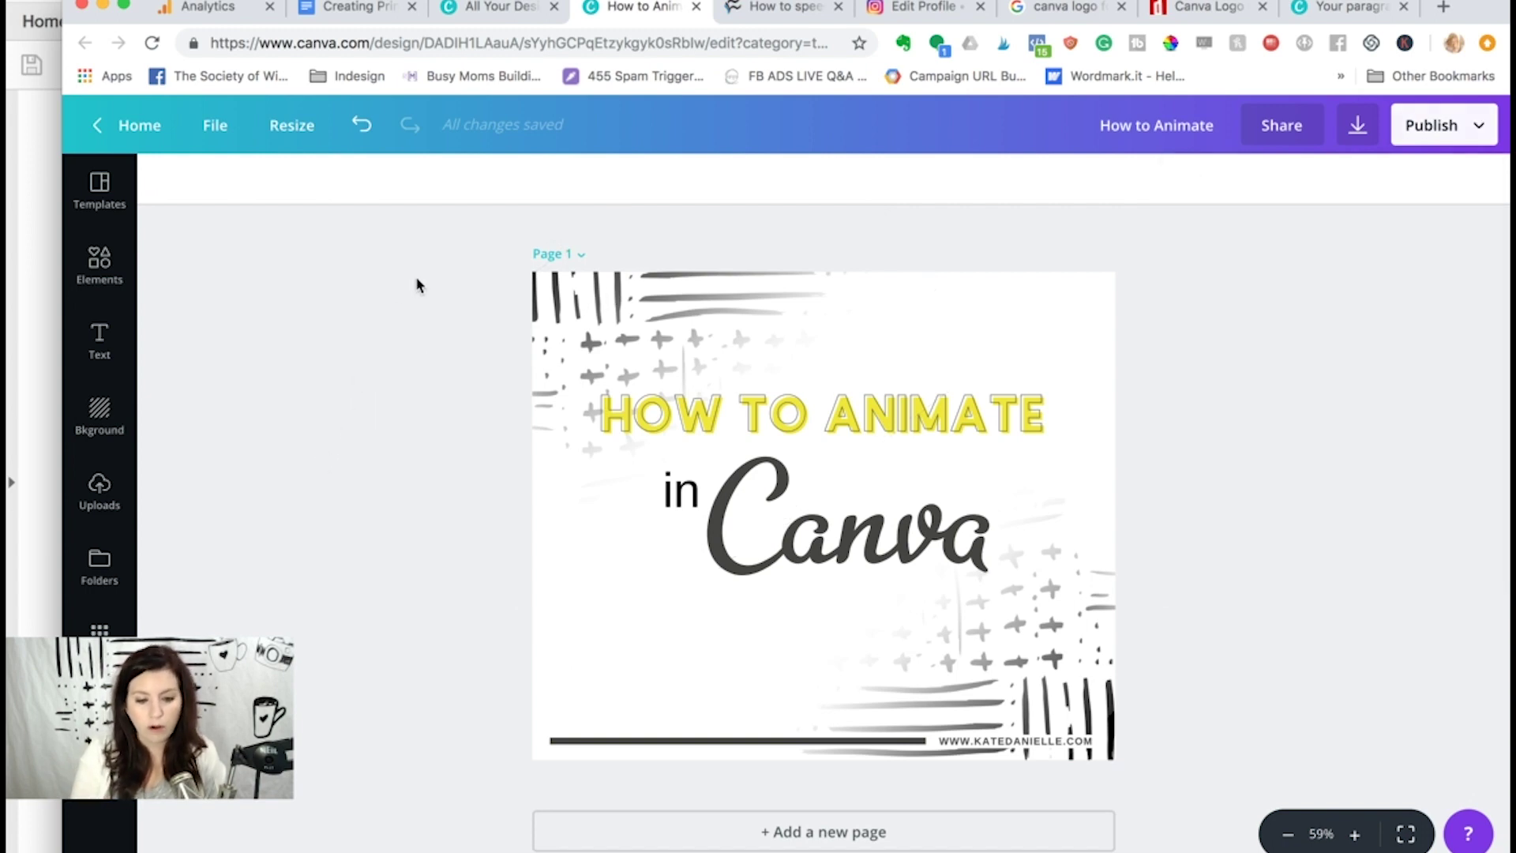
Group the two brush-stroke pattern images in opposite corners of the page, and undo a test move of the group
left_click_drag(414, 269, 820, 338)
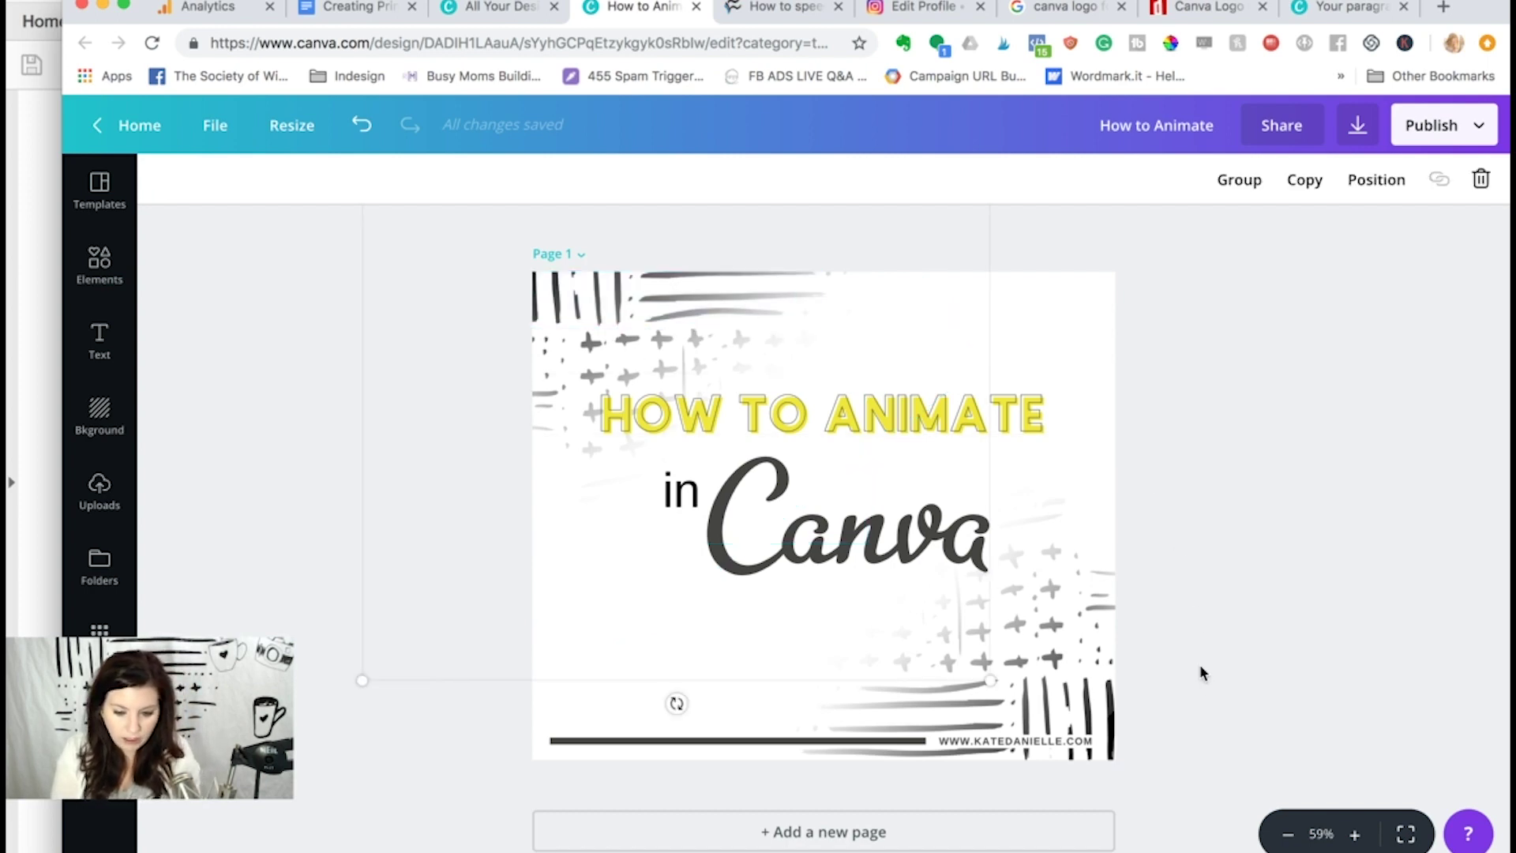
left_click_drag(1200, 665, 890, 640)
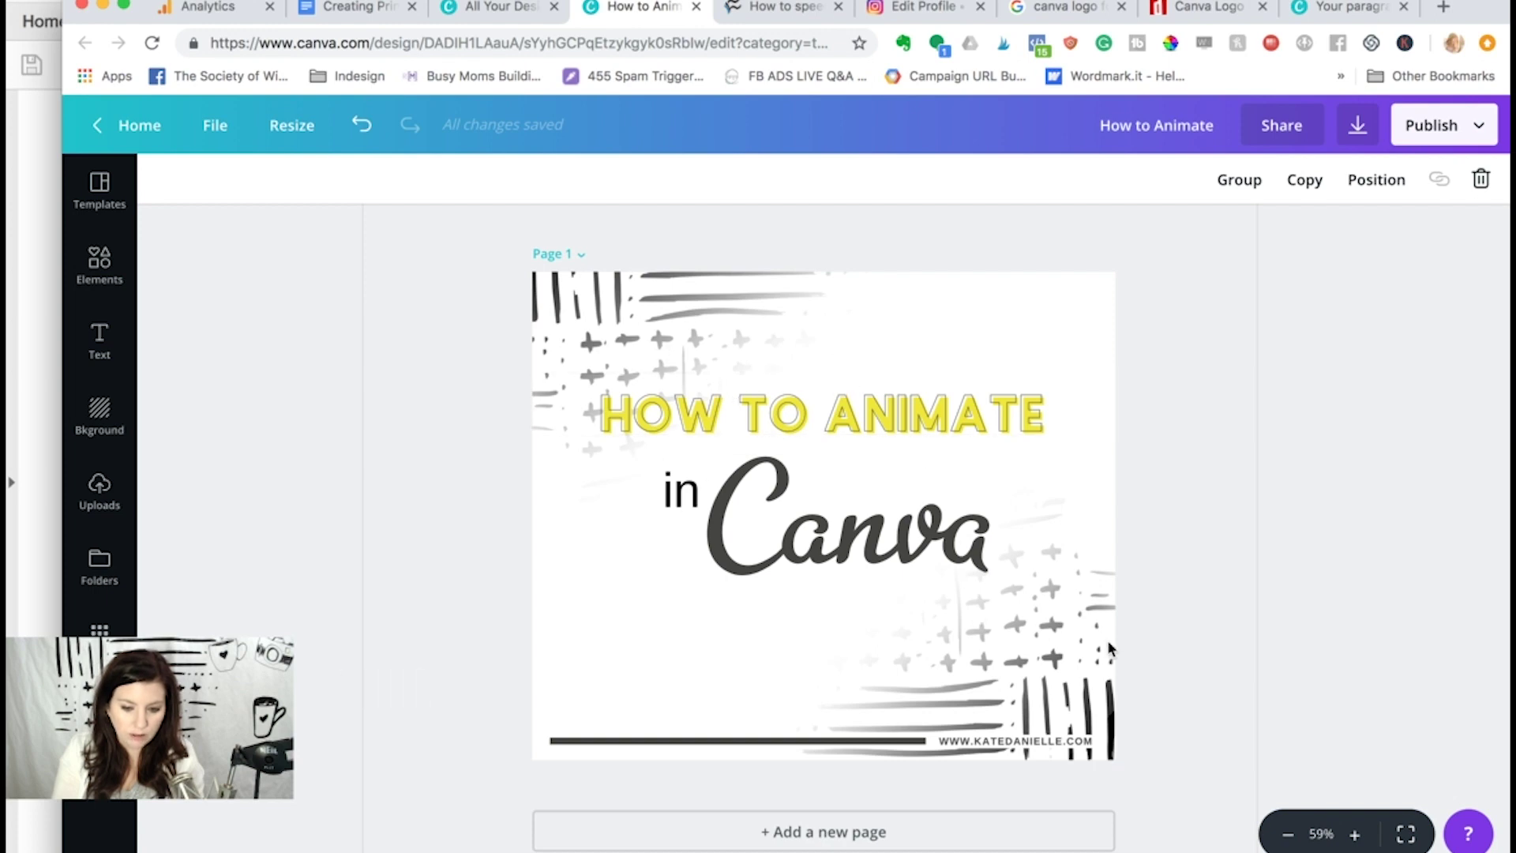
left_click(1240, 180)
mouse_move(1023, 662)
left_mouse_down()
mouse_move(1027, 637)
mouse_move(1021, 664)
mouse_move(1052, 653)
mouse_move(1030, 649)
left_mouse_up()
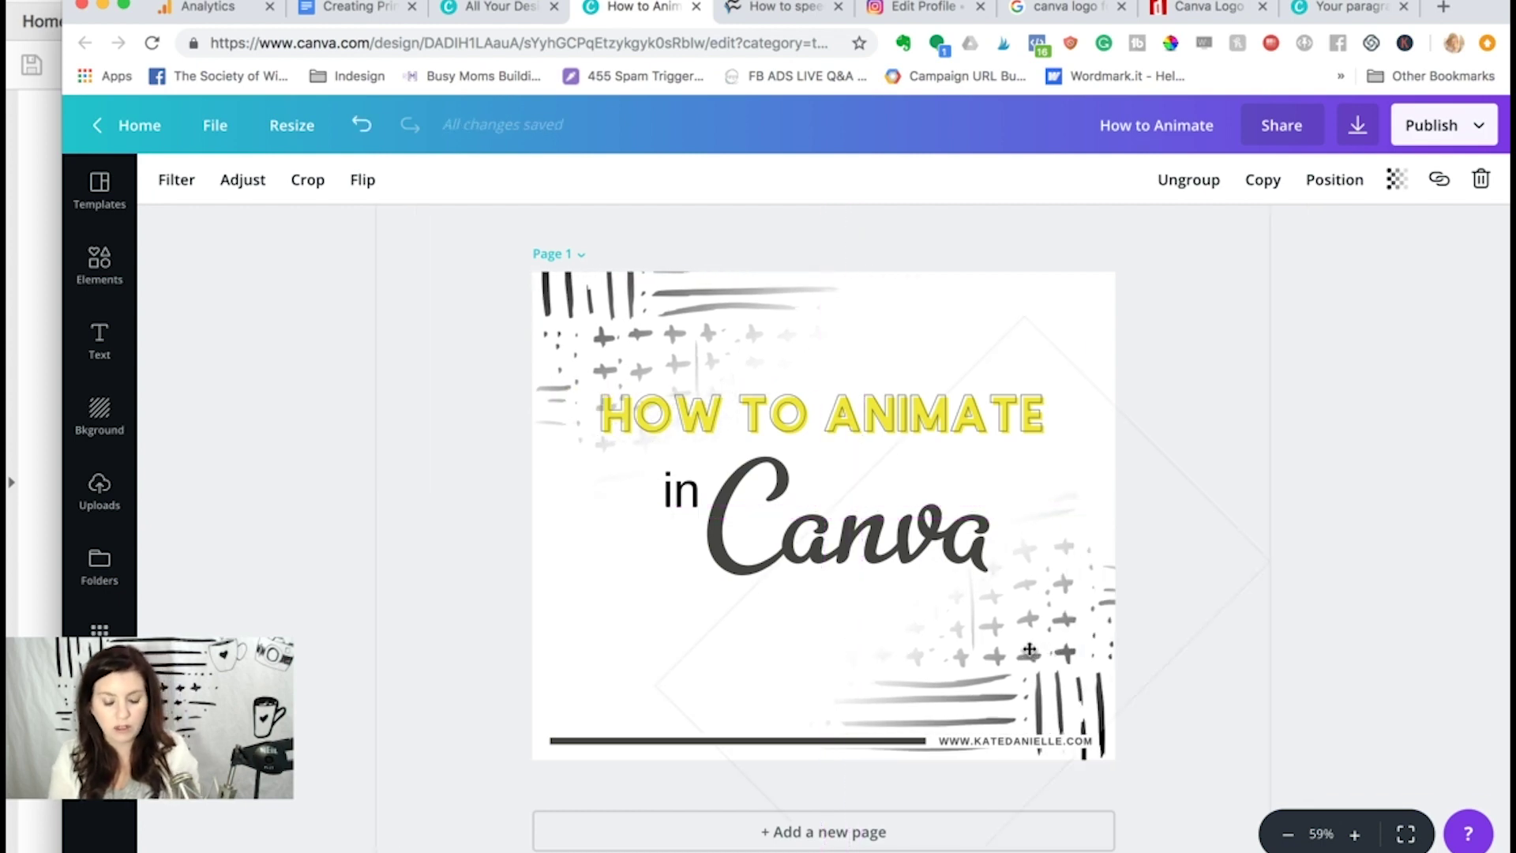
key("super+z")
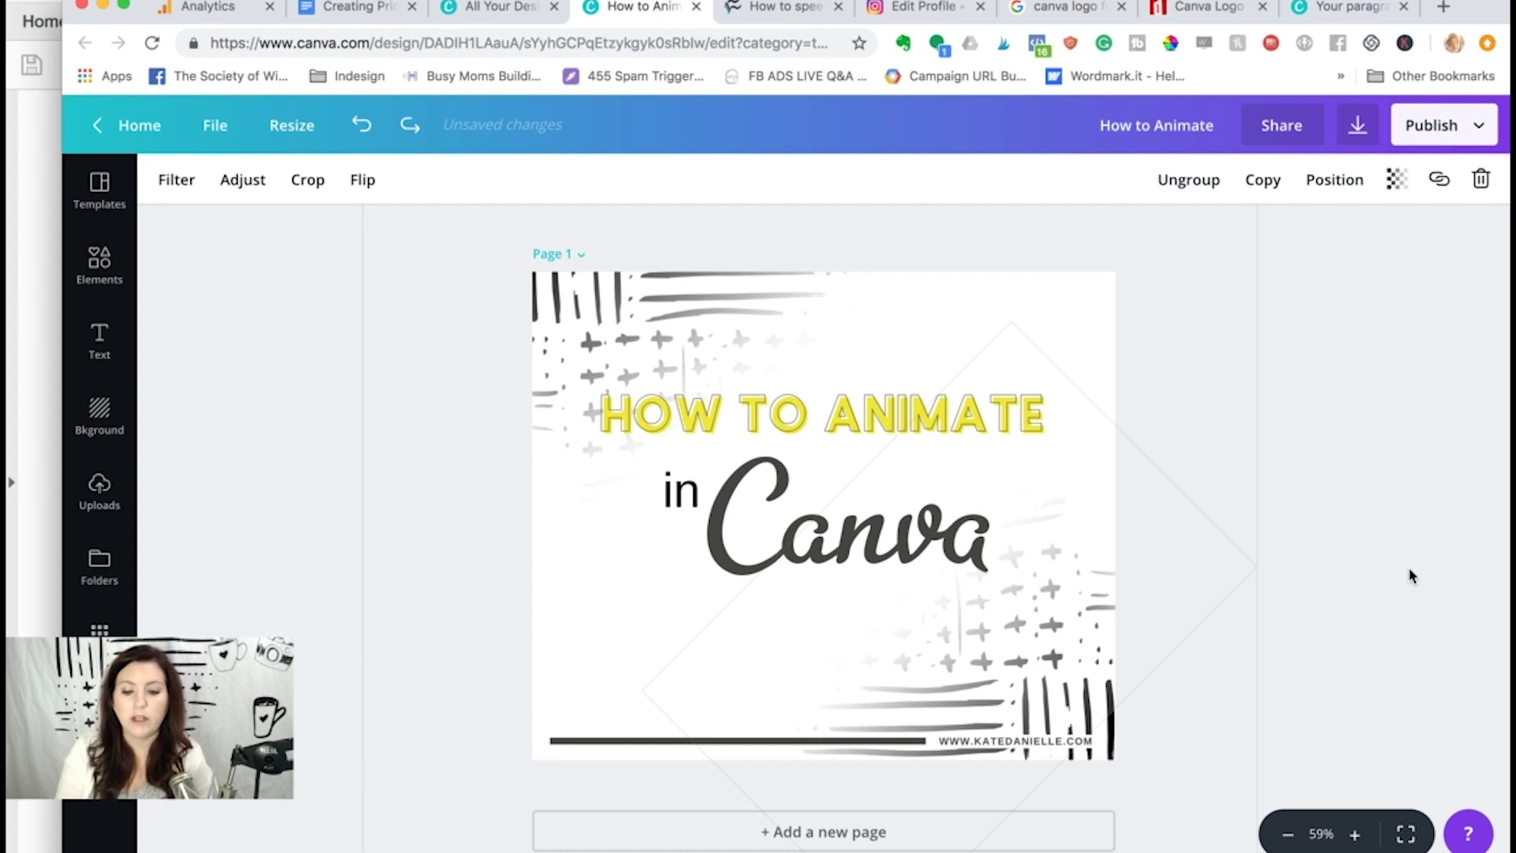
left_click(1412, 576)
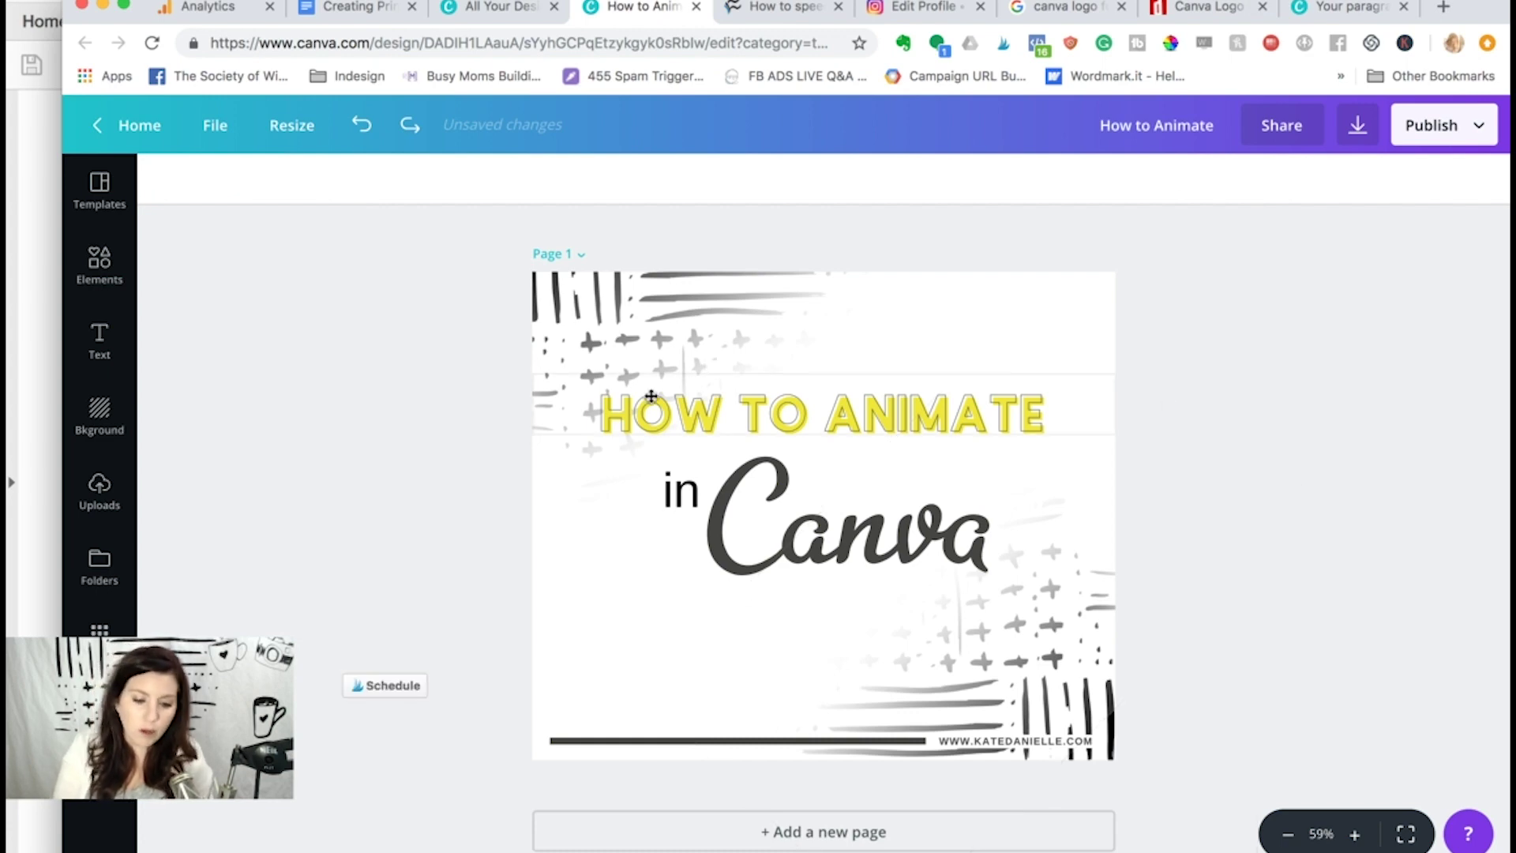
left_click(623, 419)
left_click_drag(623, 420, 624, 382)
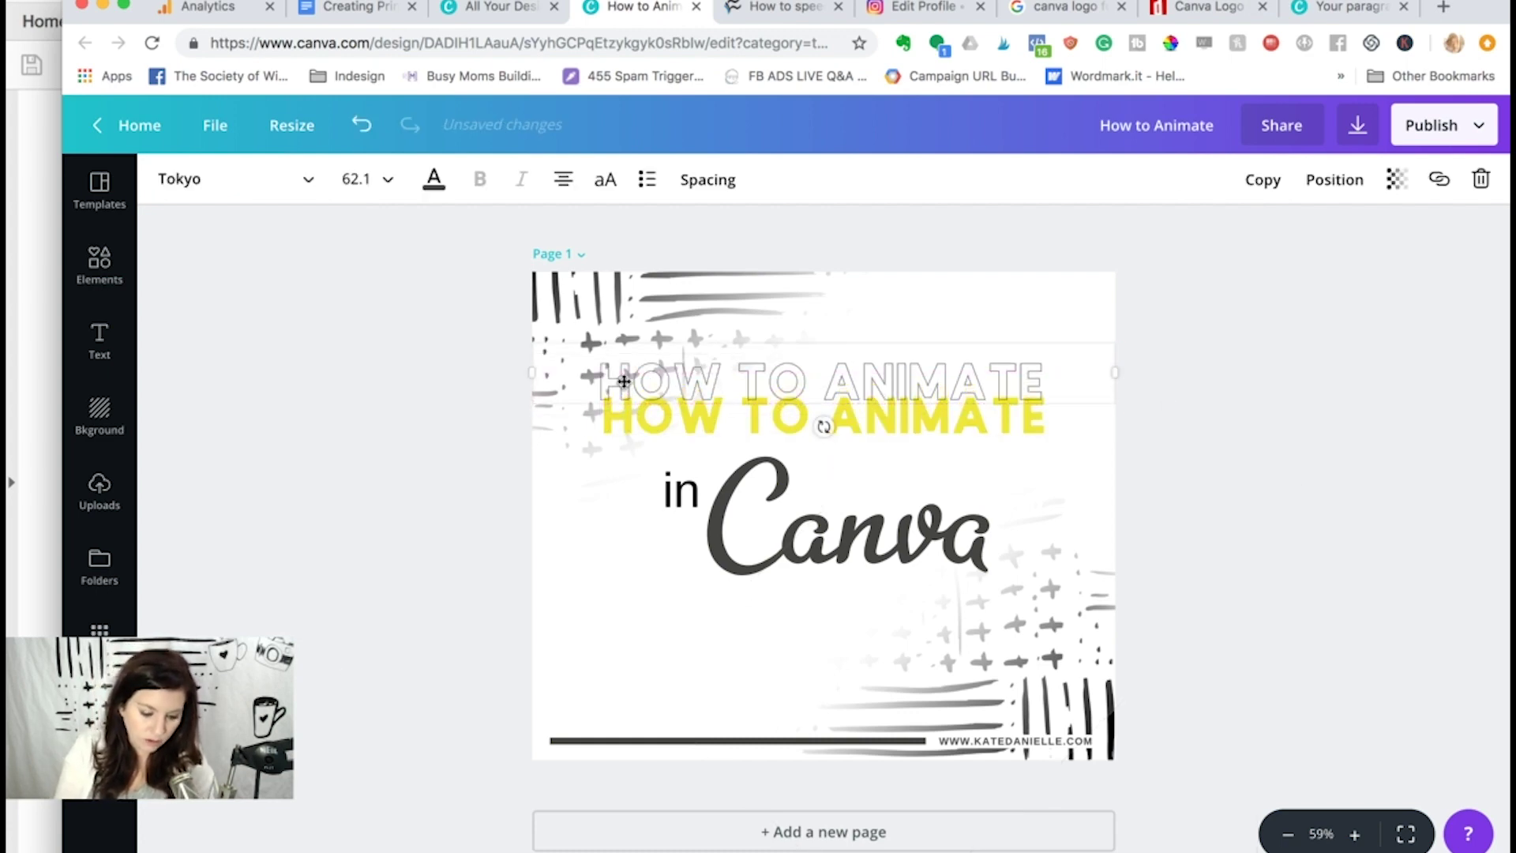
key("ctrl+z")
Group the outlined and yellow "HOW TO ANIMATE" text layers so they move as one element
left_click_drag(1188, 410, 1019, 409)
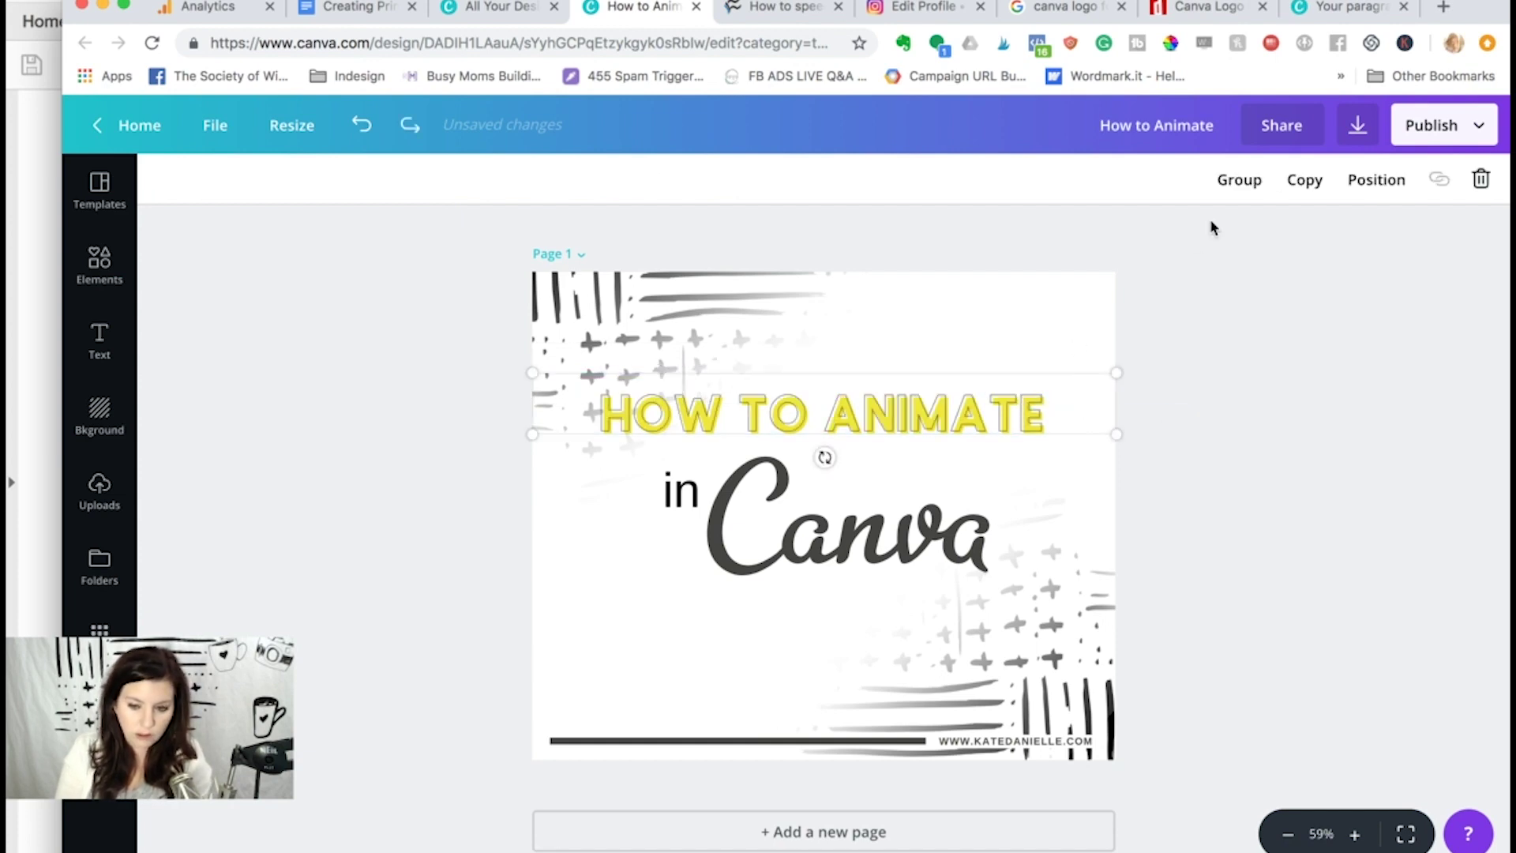
left_click(1237, 180)
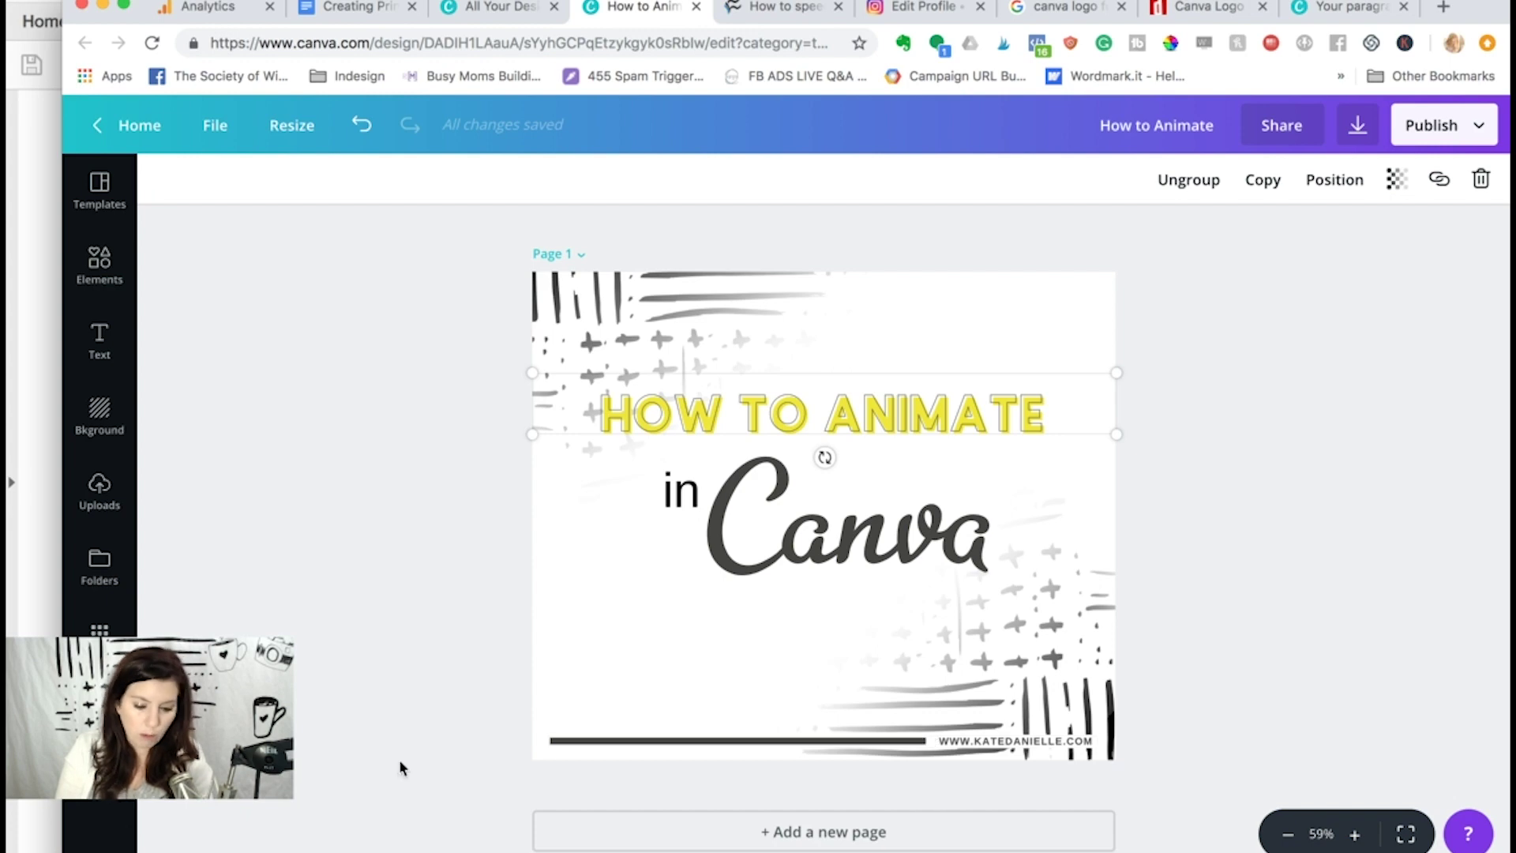
left_click_drag(400, 759, 1027, 724)
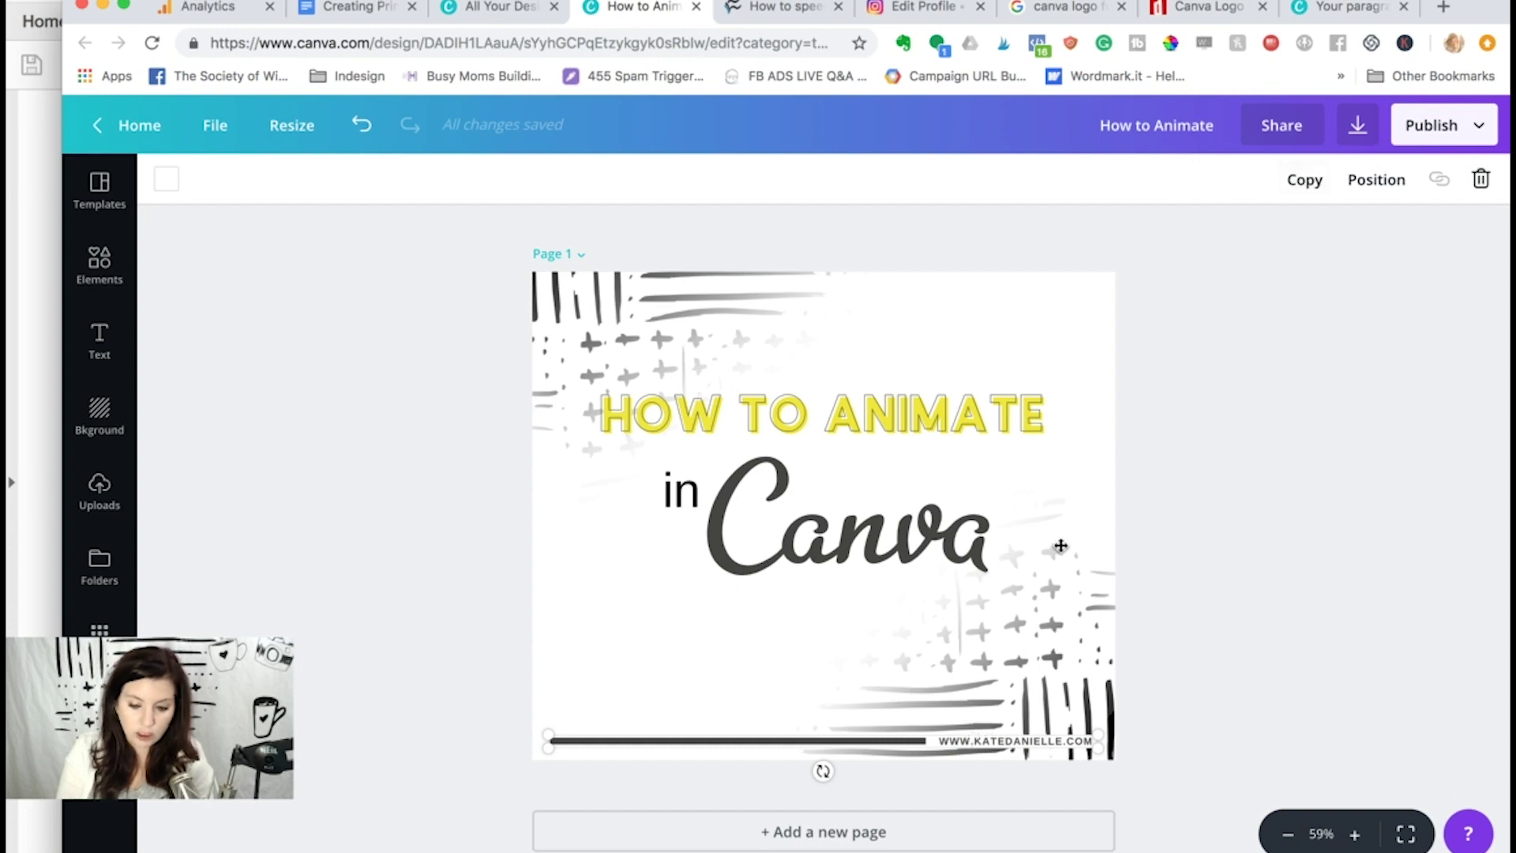
left_click(728, 569, "shift")
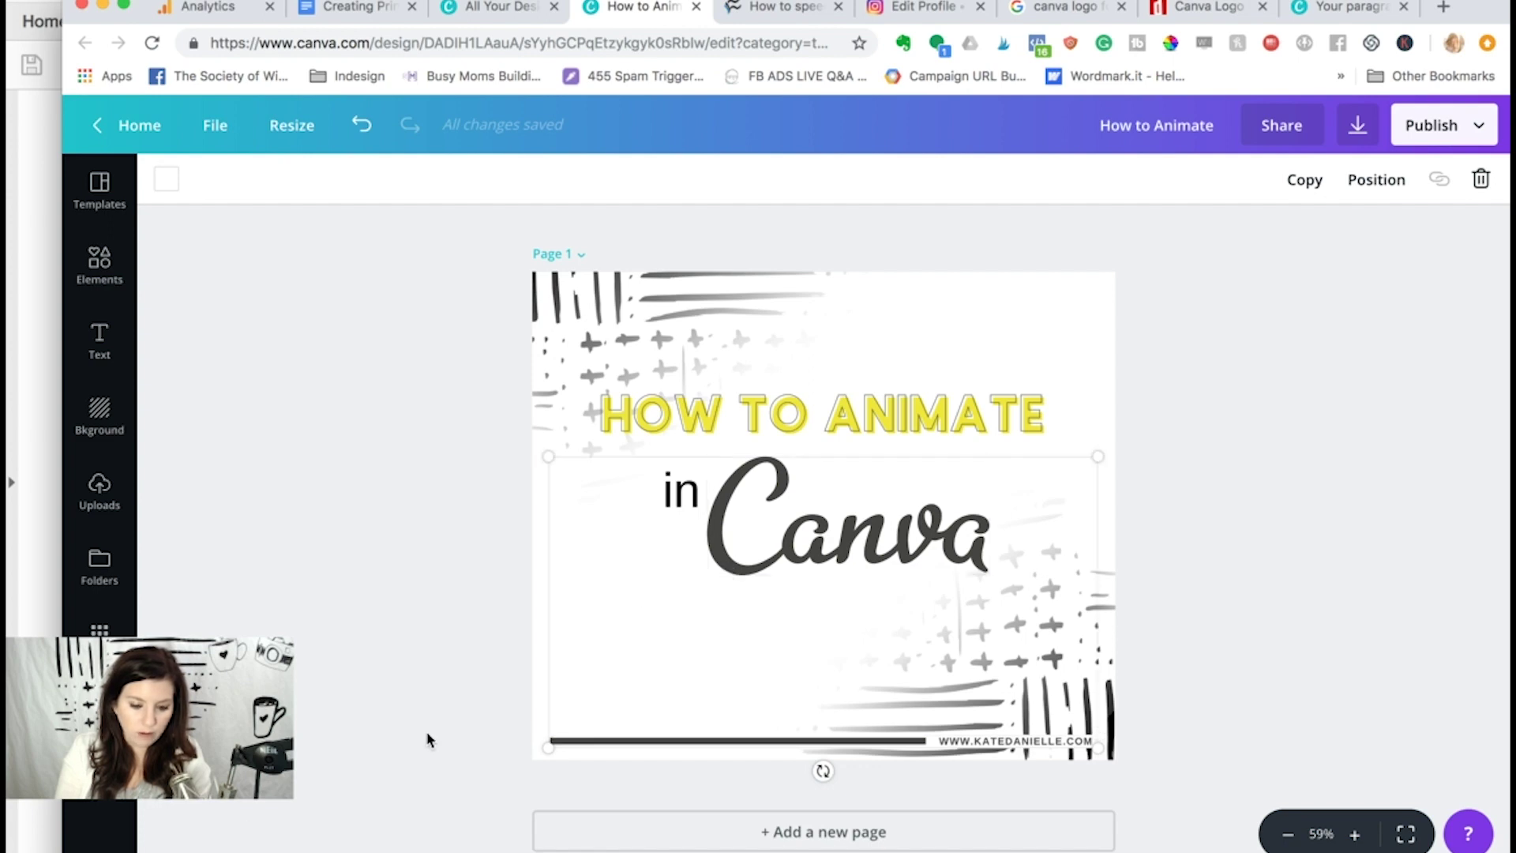
left_click(725, 562, "shift")
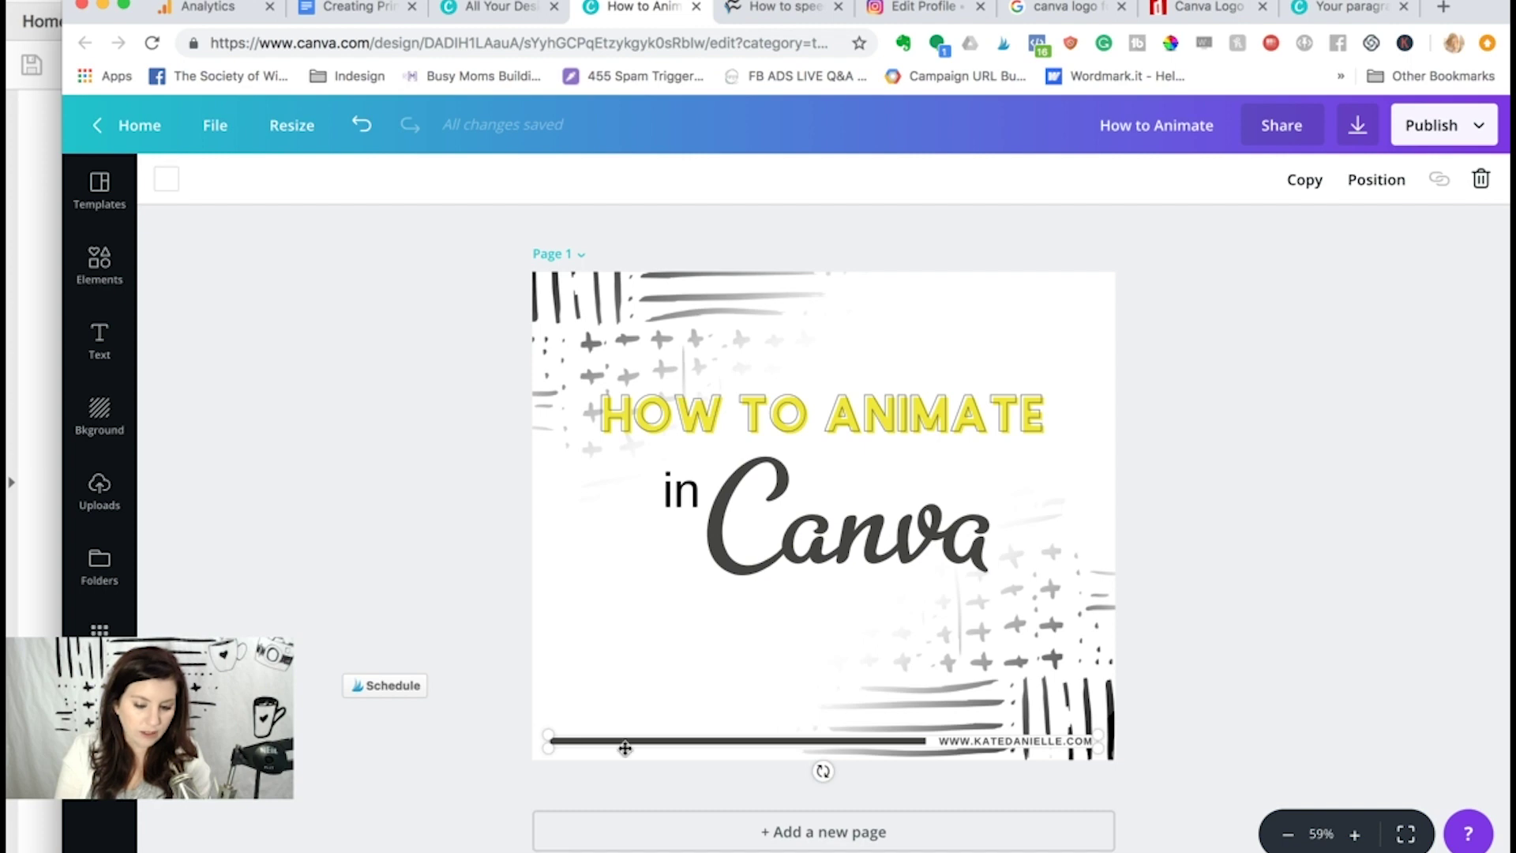
left_click(1403, 233)
Preview the MP4/GIF animation with the grouped elements in the Slide and Block styles, and return to the design
left_click(1443, 143)
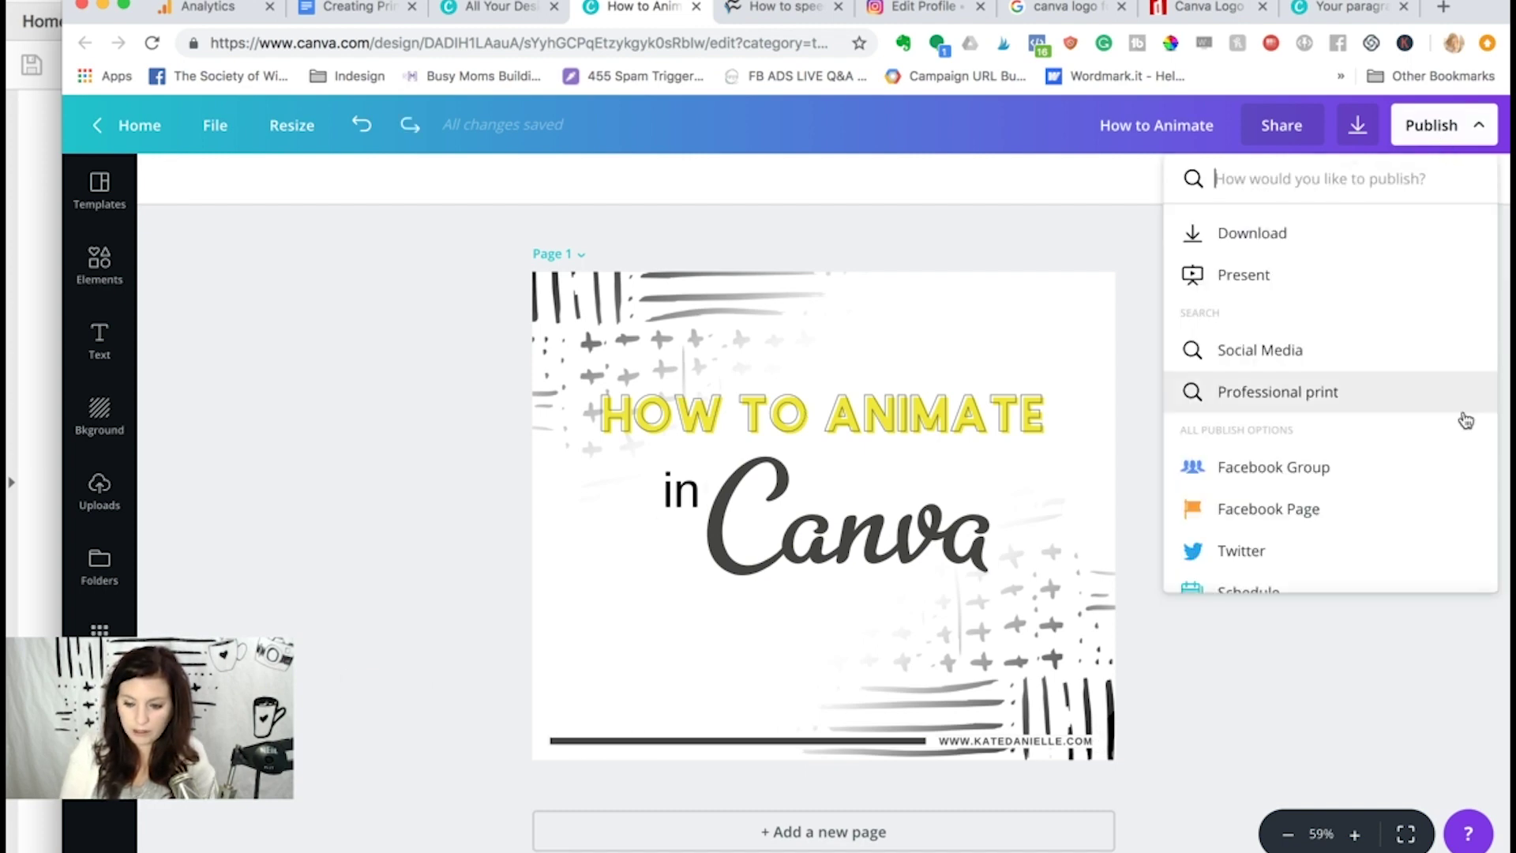
scroll(1456, 453, "down", 3)
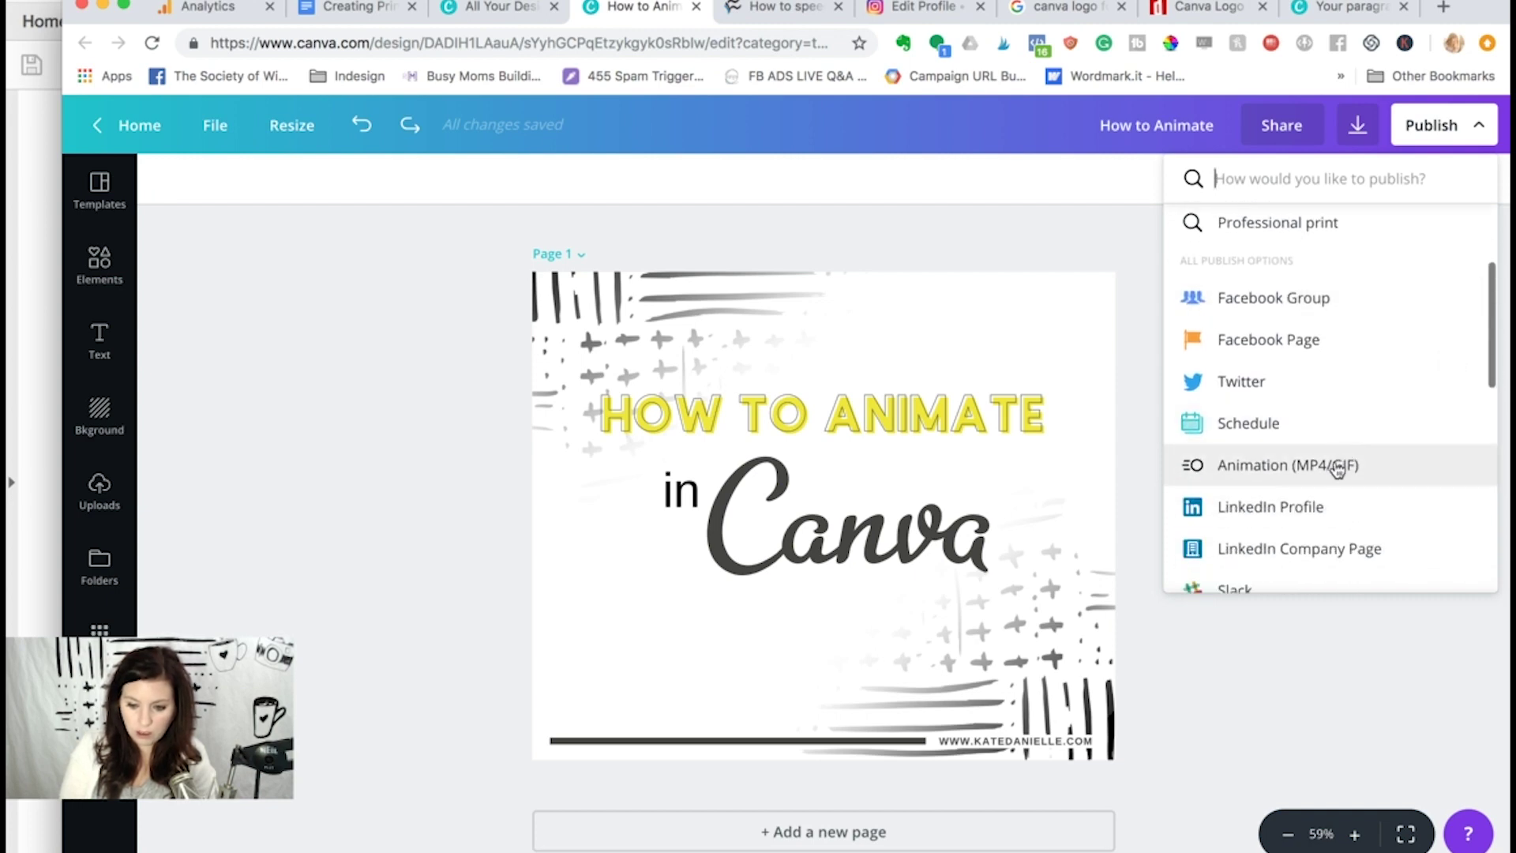
left_click(1339, 469)
left_click(1460, 632)
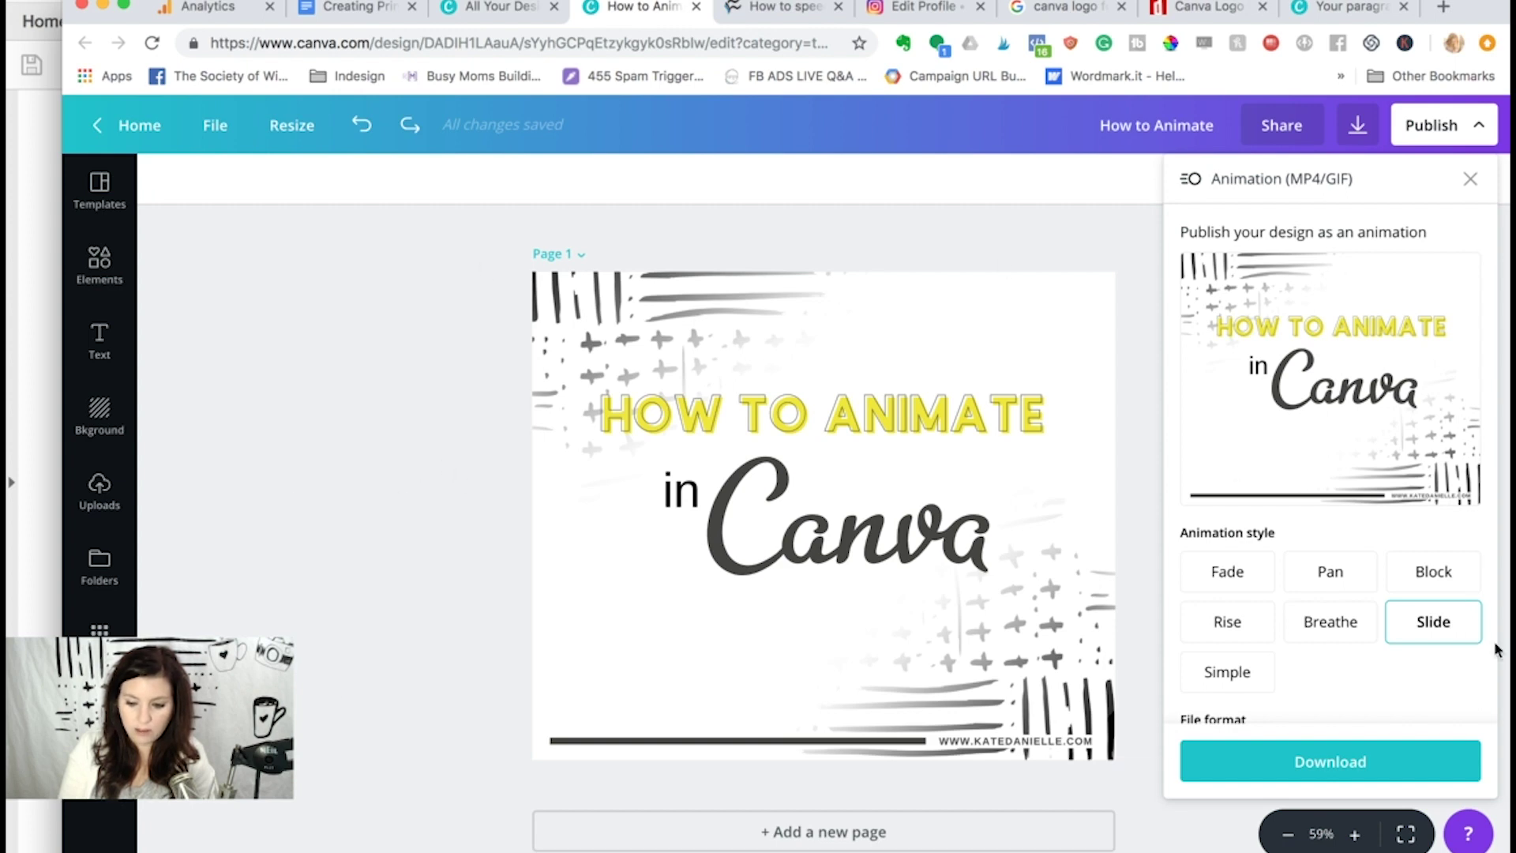
left_click(1432, 570)
left_click(1430, 635)
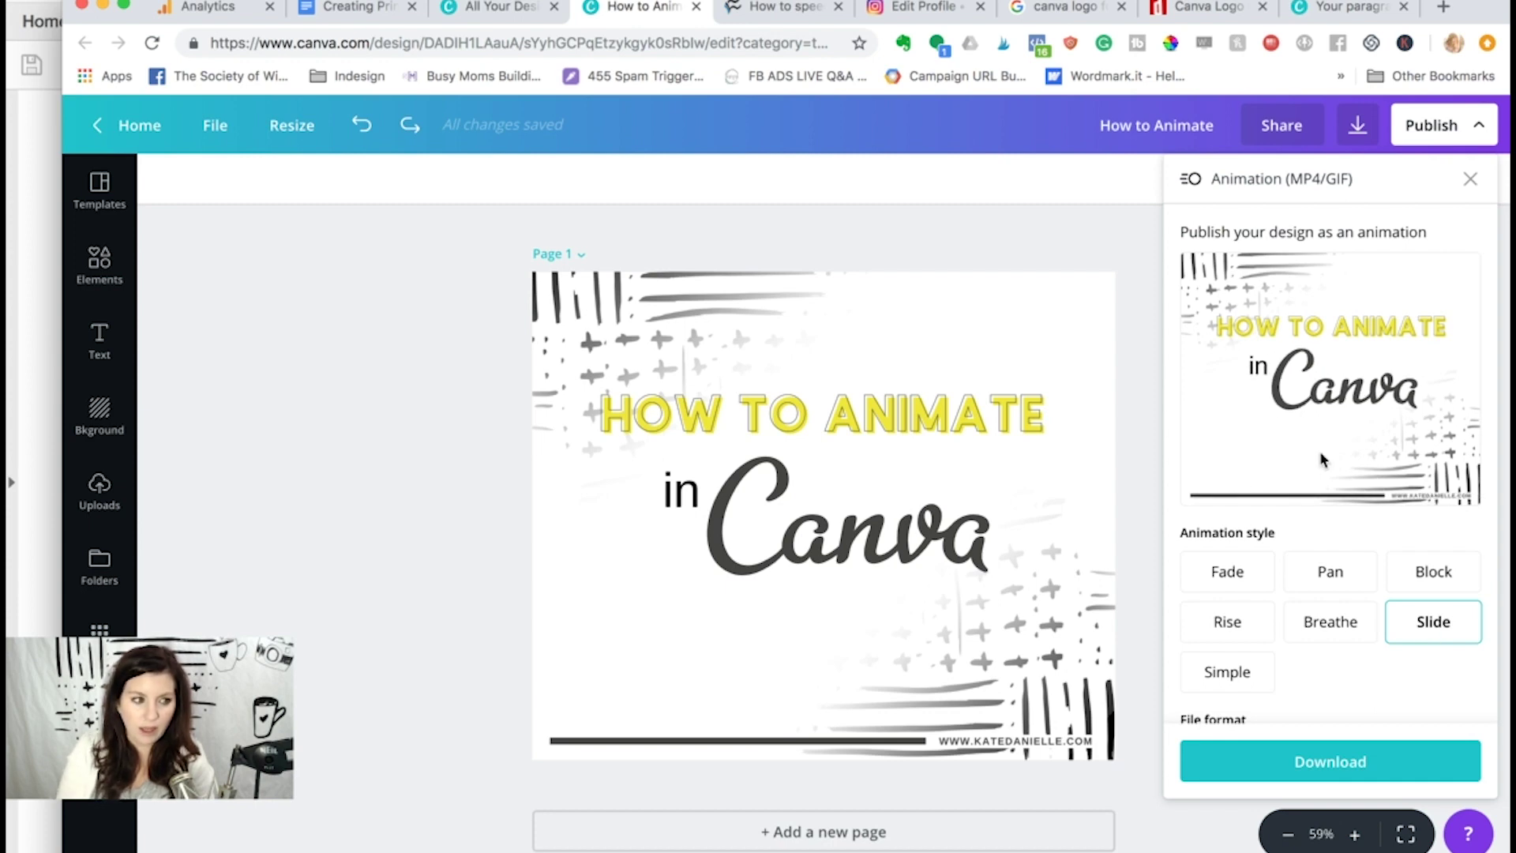
left_click(392, 545)
Delete the stray "IN" text box hanging off the page's left edge
left_click_drag(320, 350, 512, 633)
left_click_drag(410, 423, 595, 606)
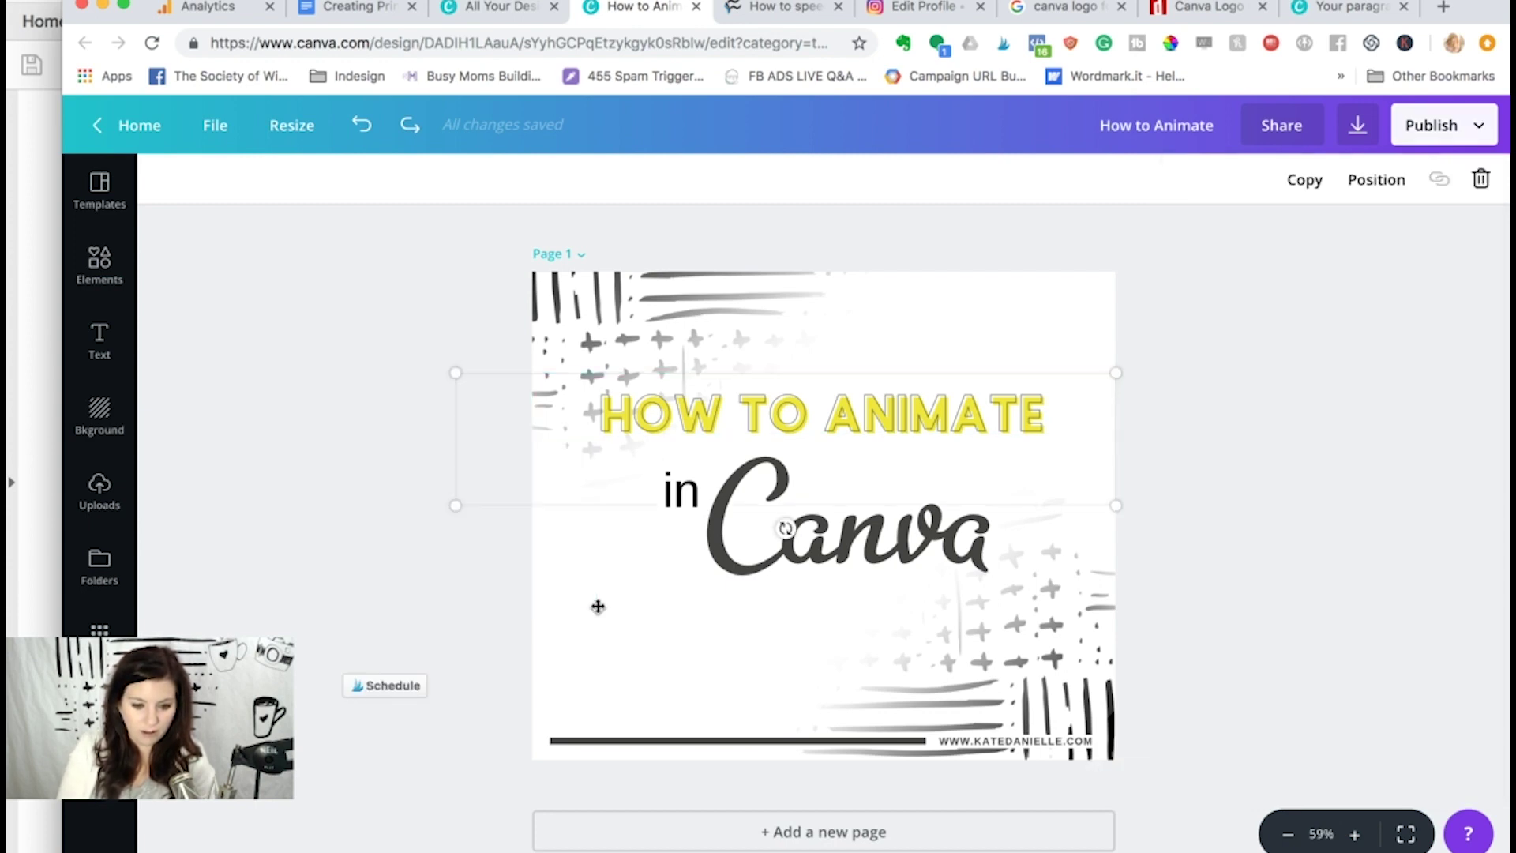
left_click(521, 524)
left_click(539, 507)
left_click(542, 504)
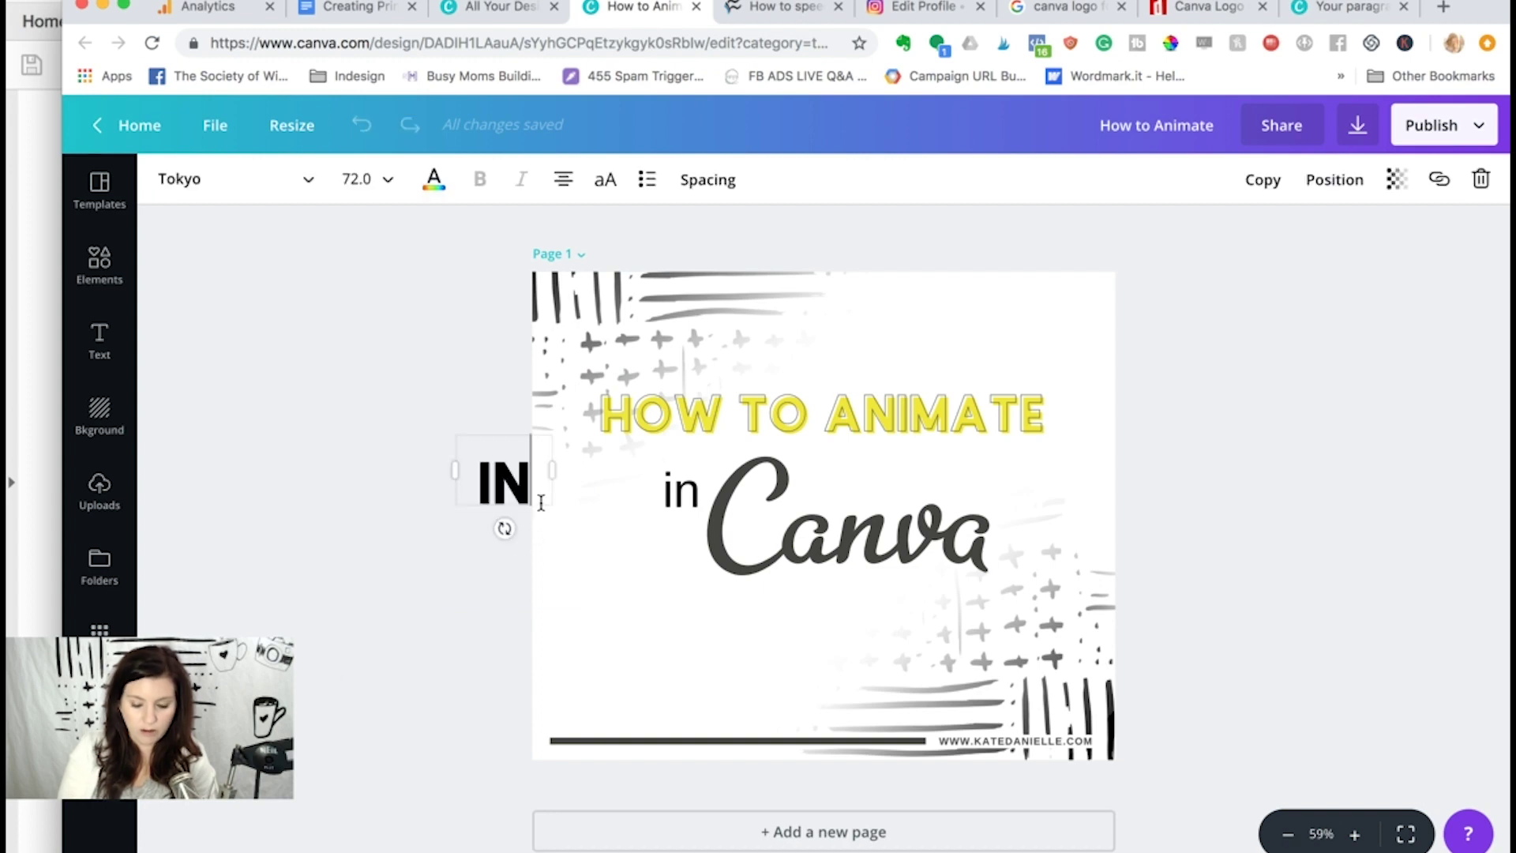
left_click(1481, 182)
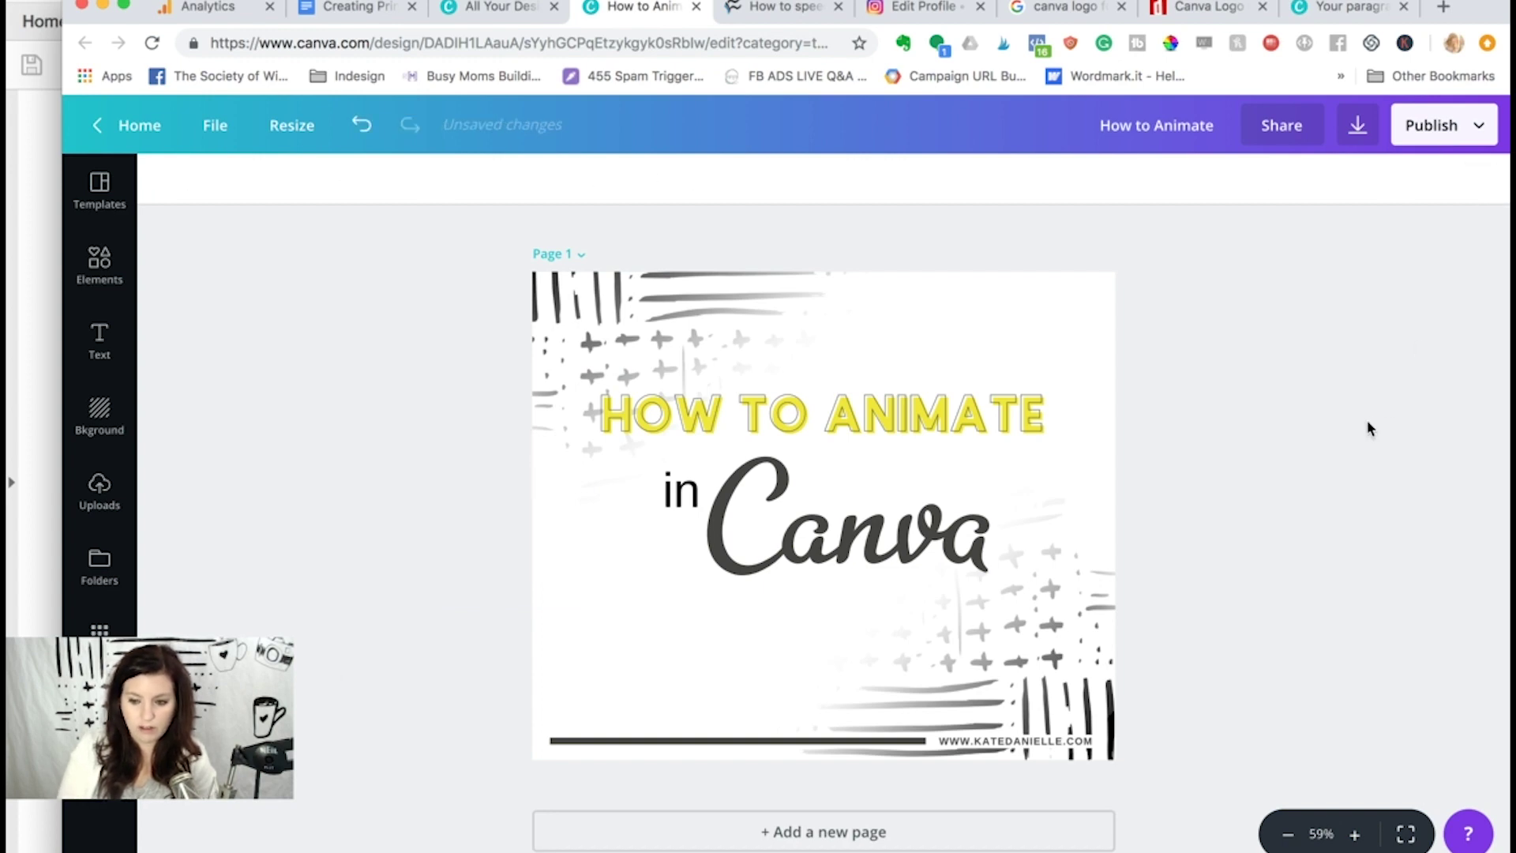
Preview the cleaned-up design's MP4/GIF animation in the Slide, Fade and Rise styles, and close the publish options
left_click(1434, 132)
scroll(1398, 448, "down", 3)
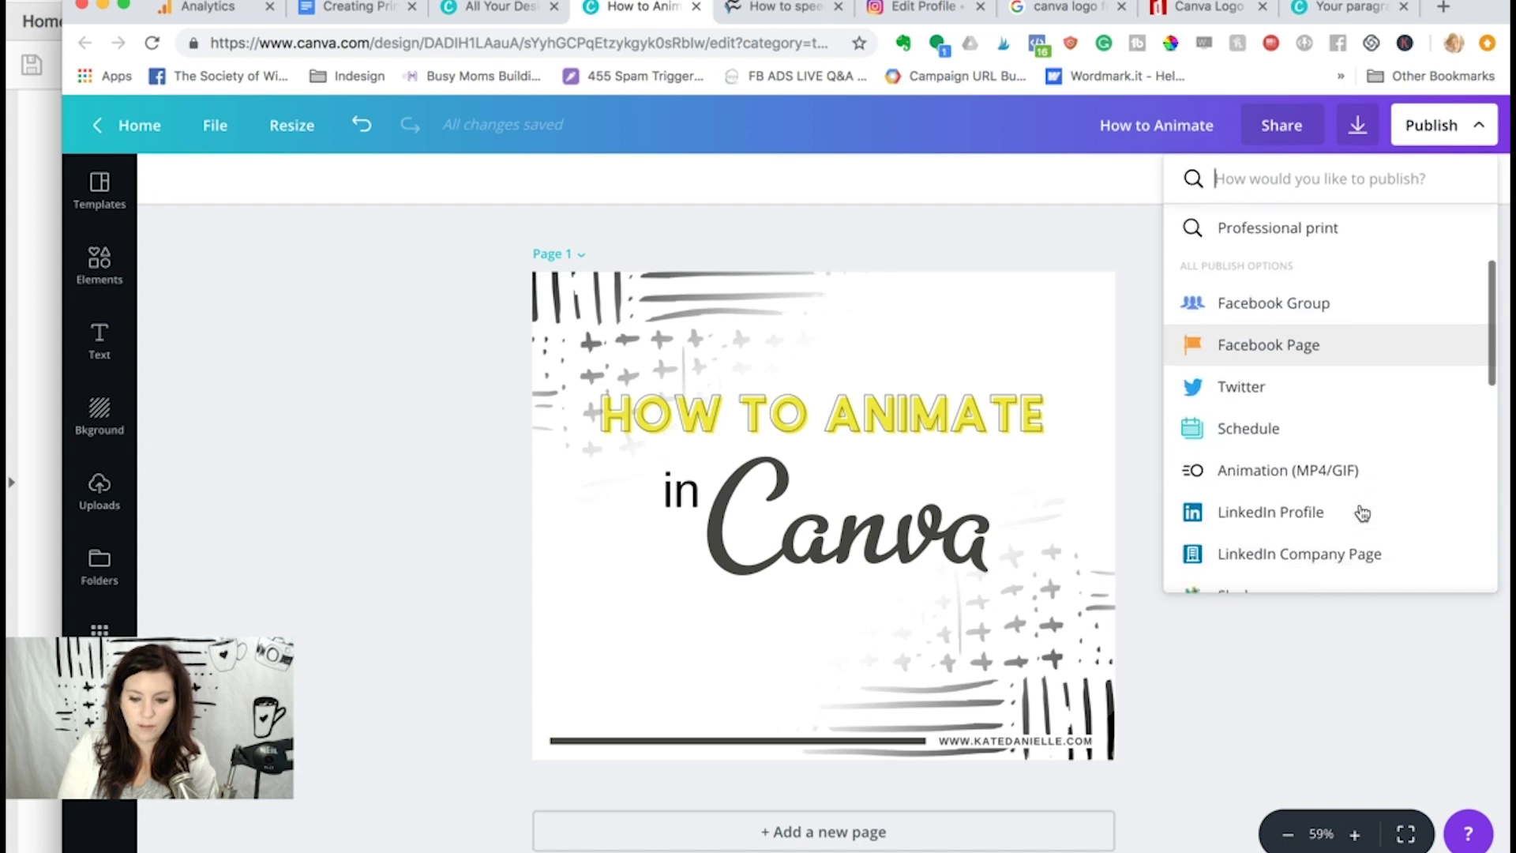
left_click(1329, 474)
left_click(1436, 628)
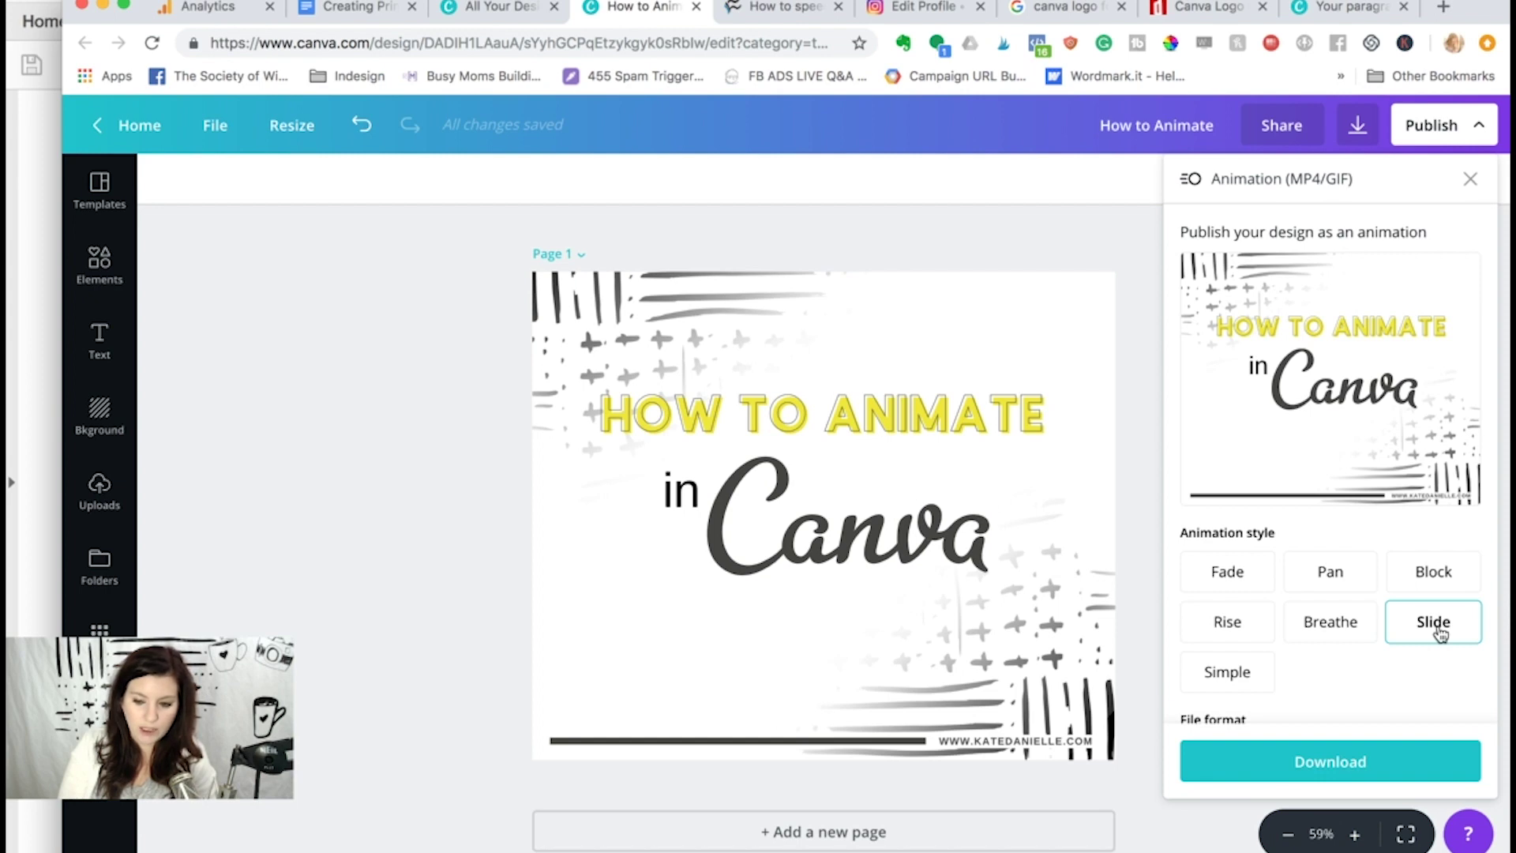
left_click(1244, 569)
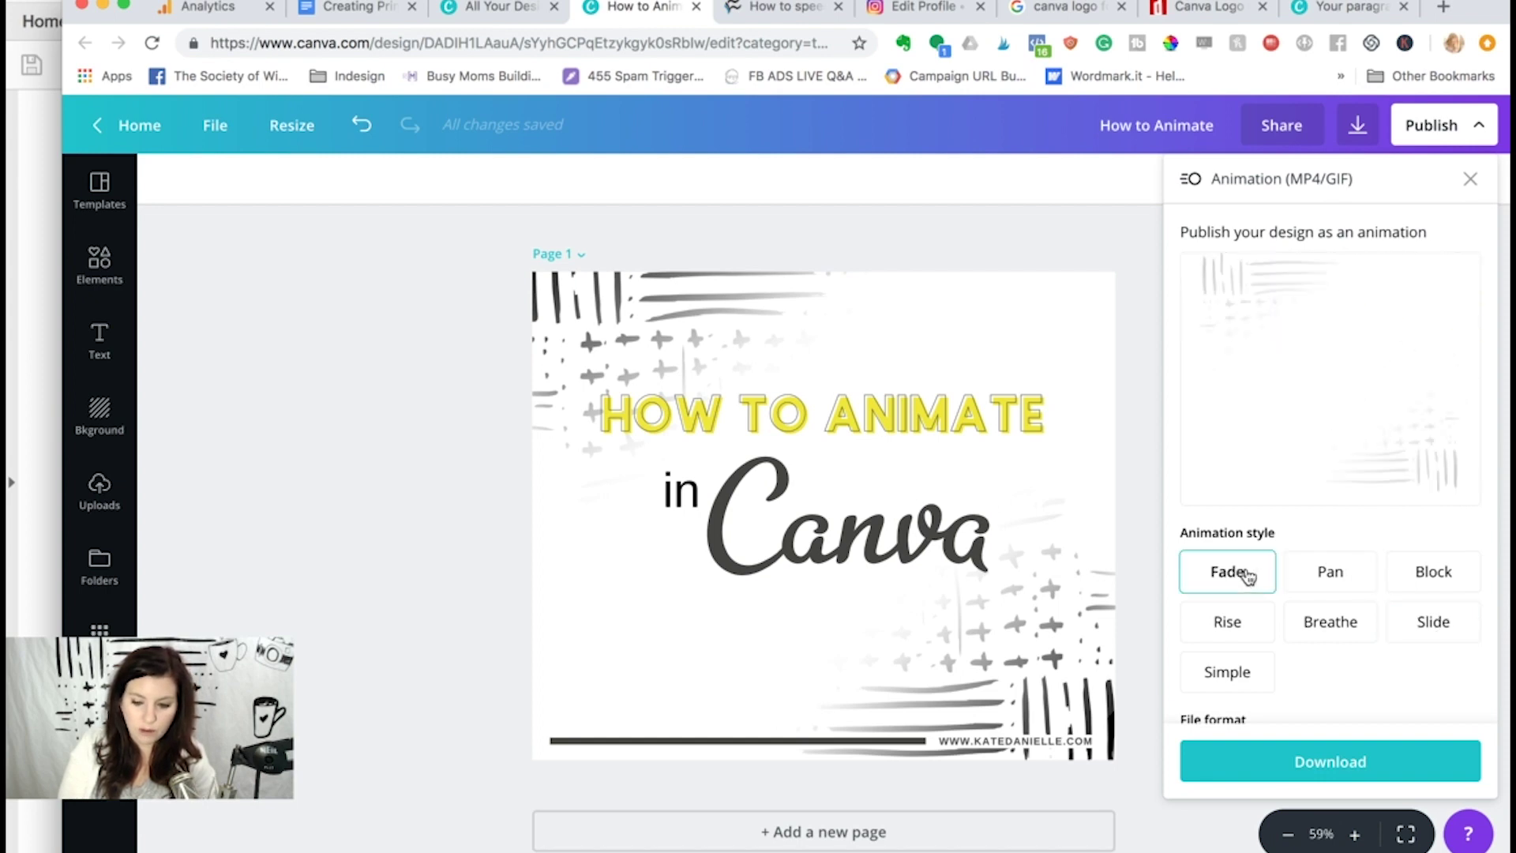
left_click(1441, 646)
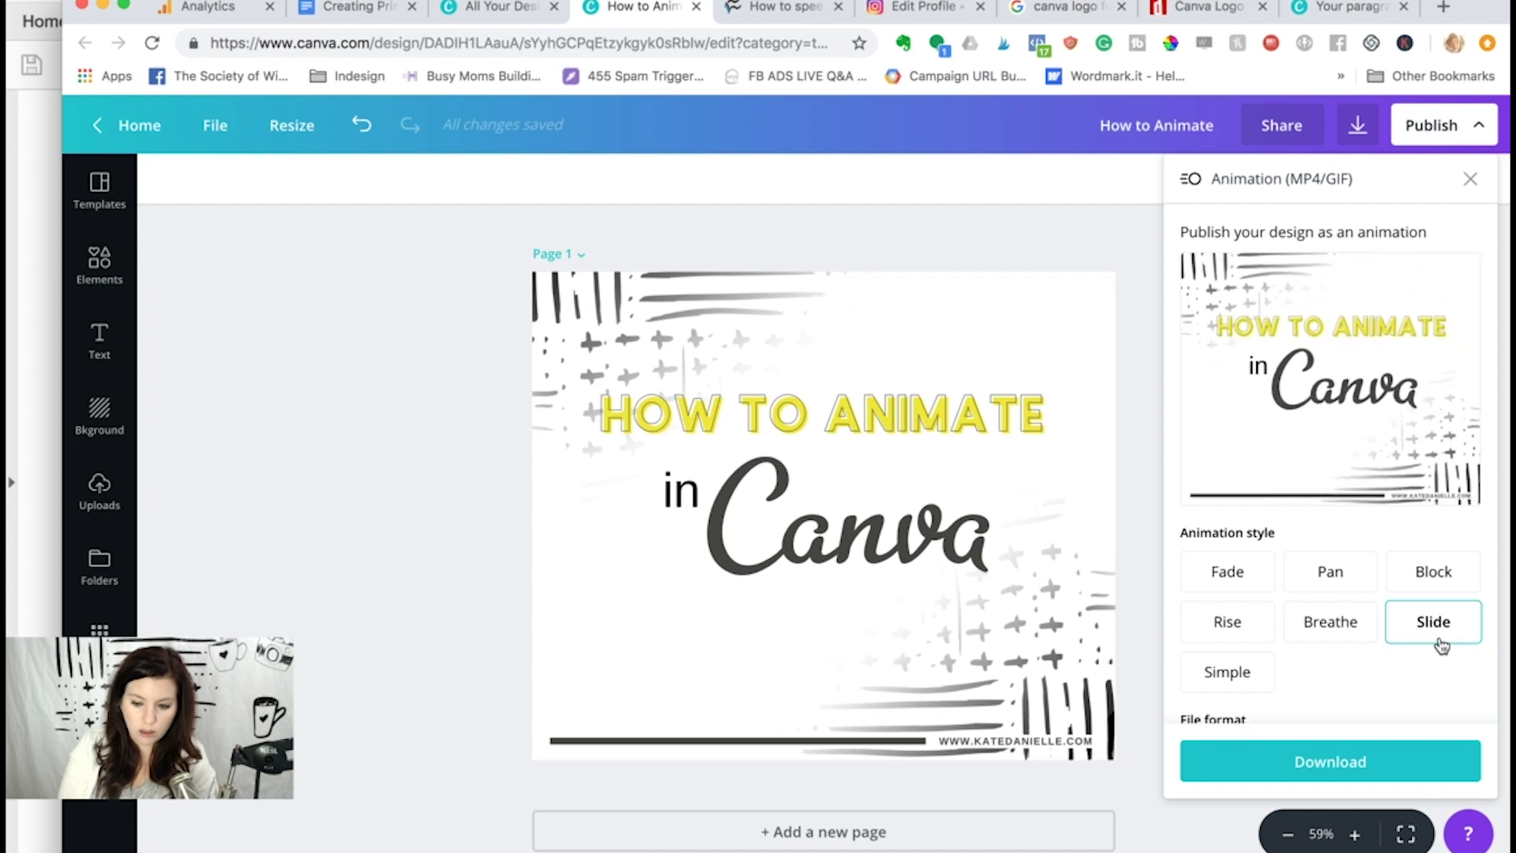
left_click(1227, 622)
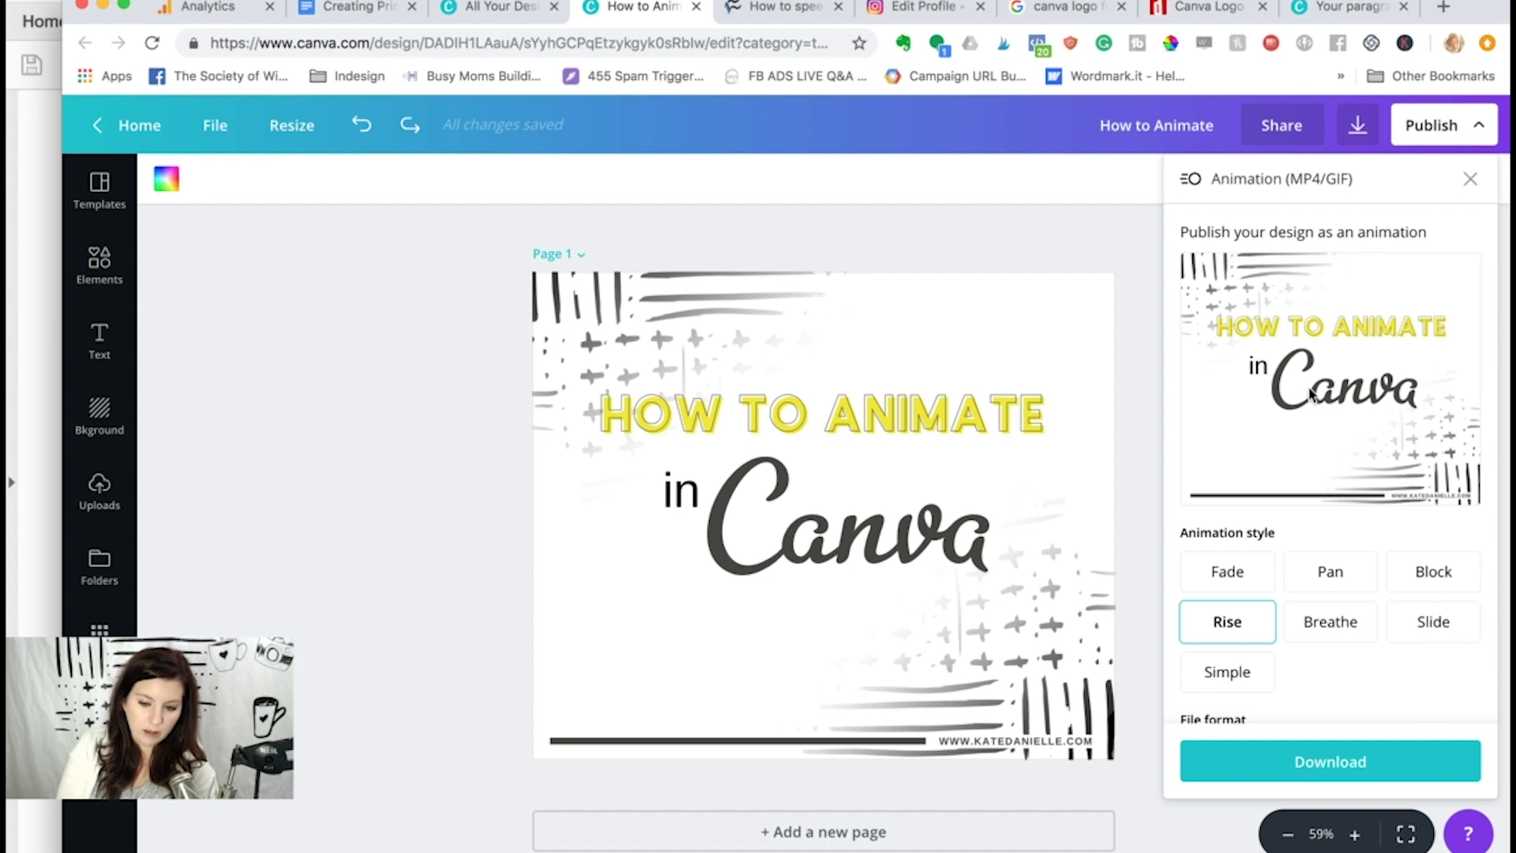
left_click(1470, 180)
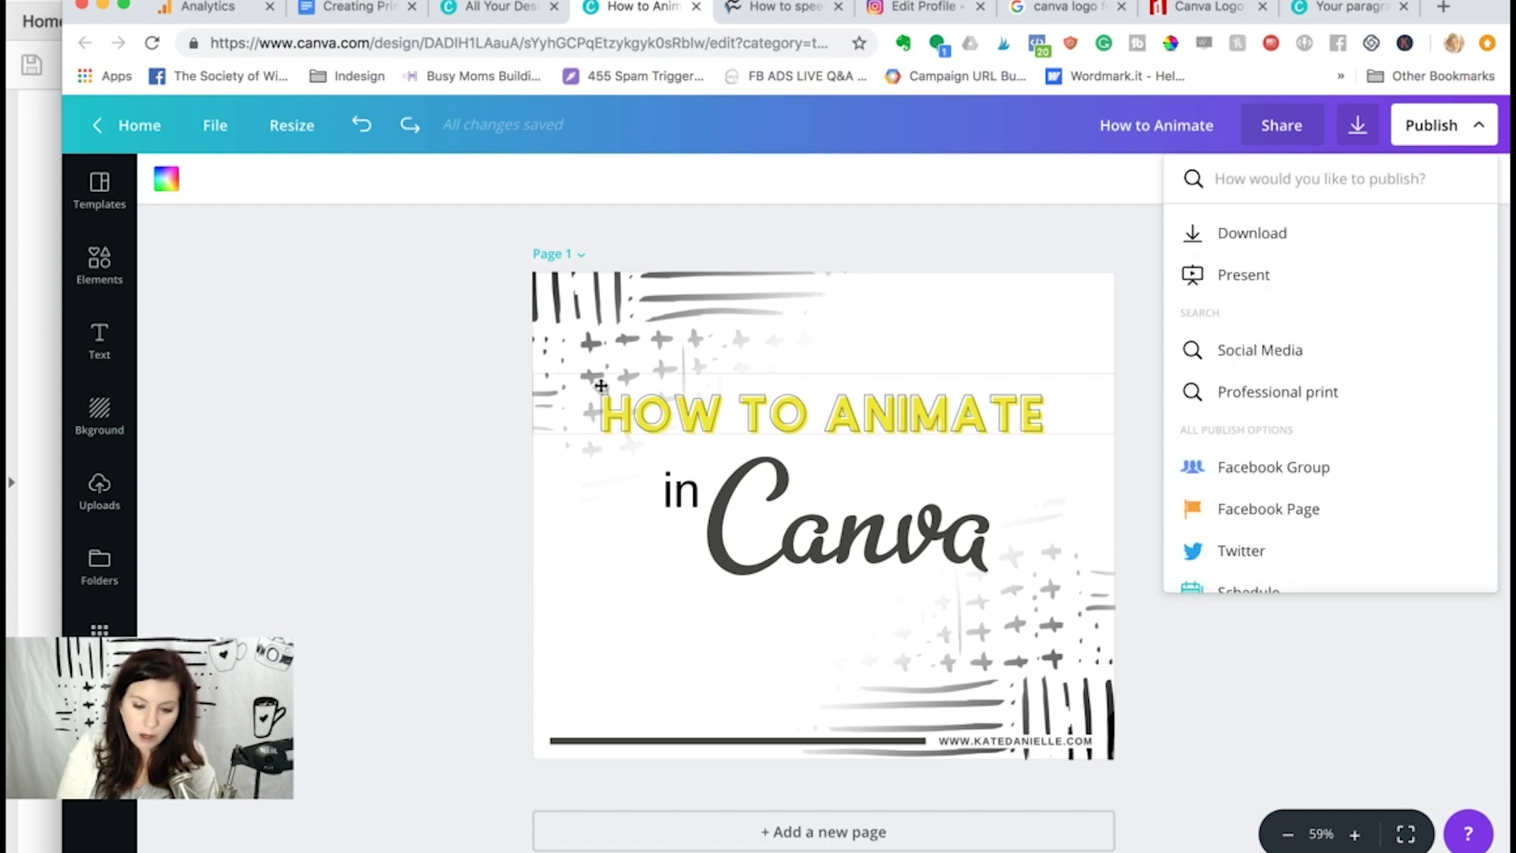
left_click(445, 479)
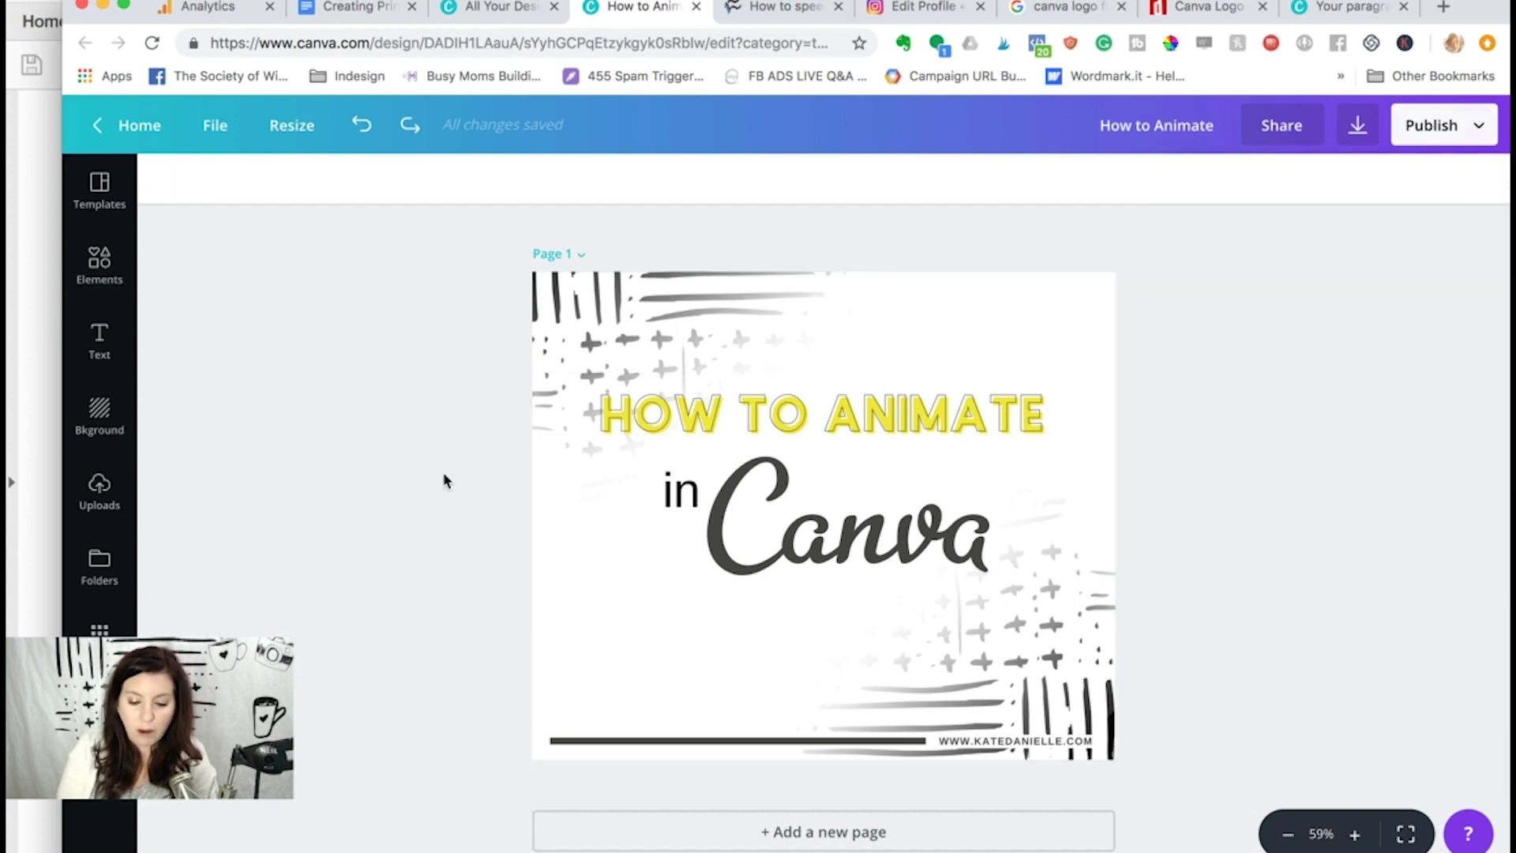
Add a blank second page after the title page
left_click(632, 829)
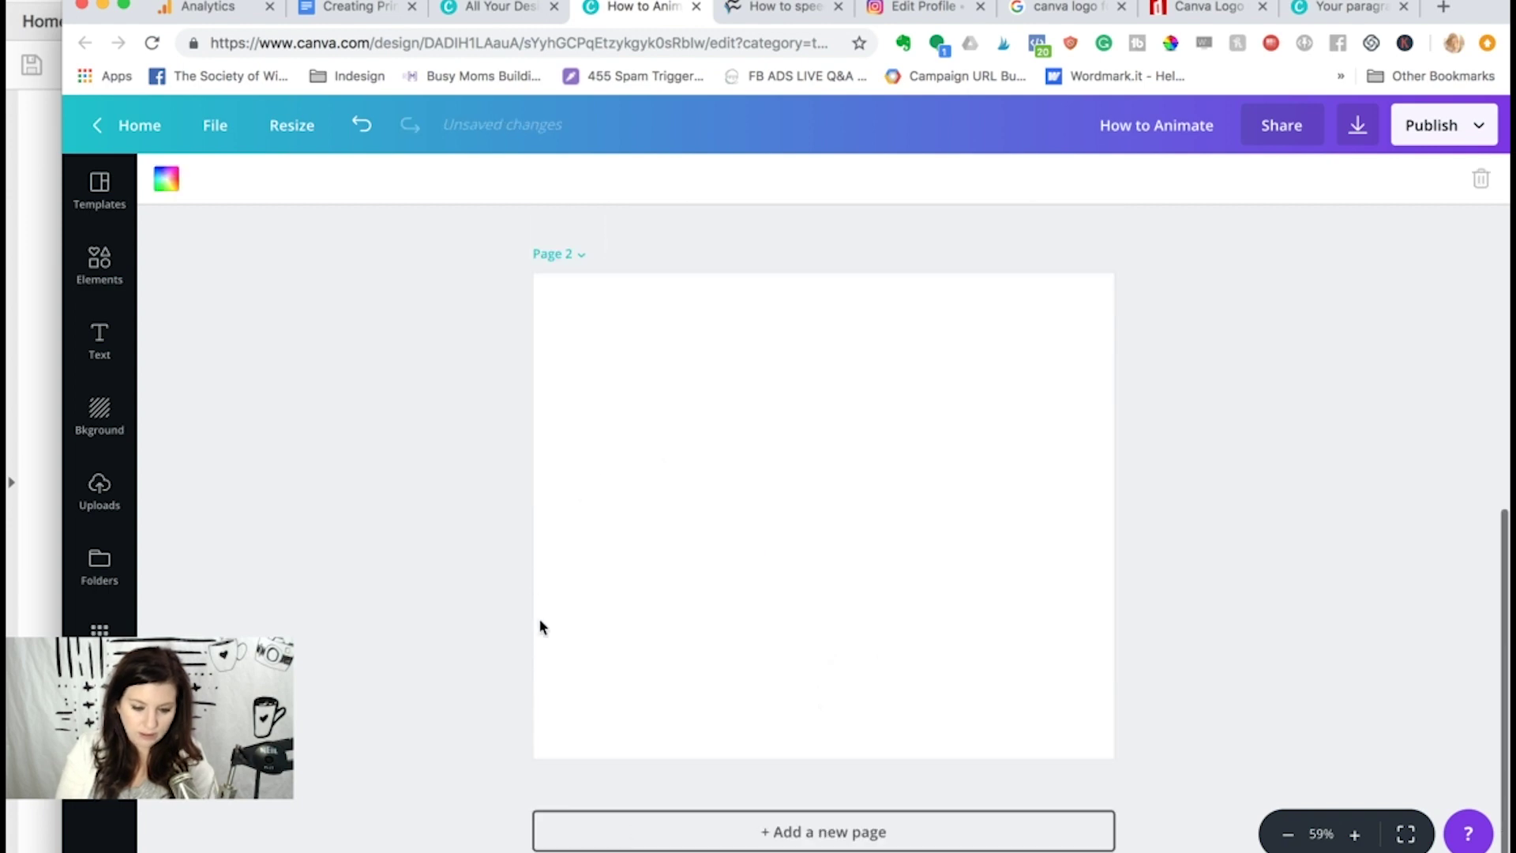
Fill the blank second page's background with the mint-green brand colour
left_click(166, 178)
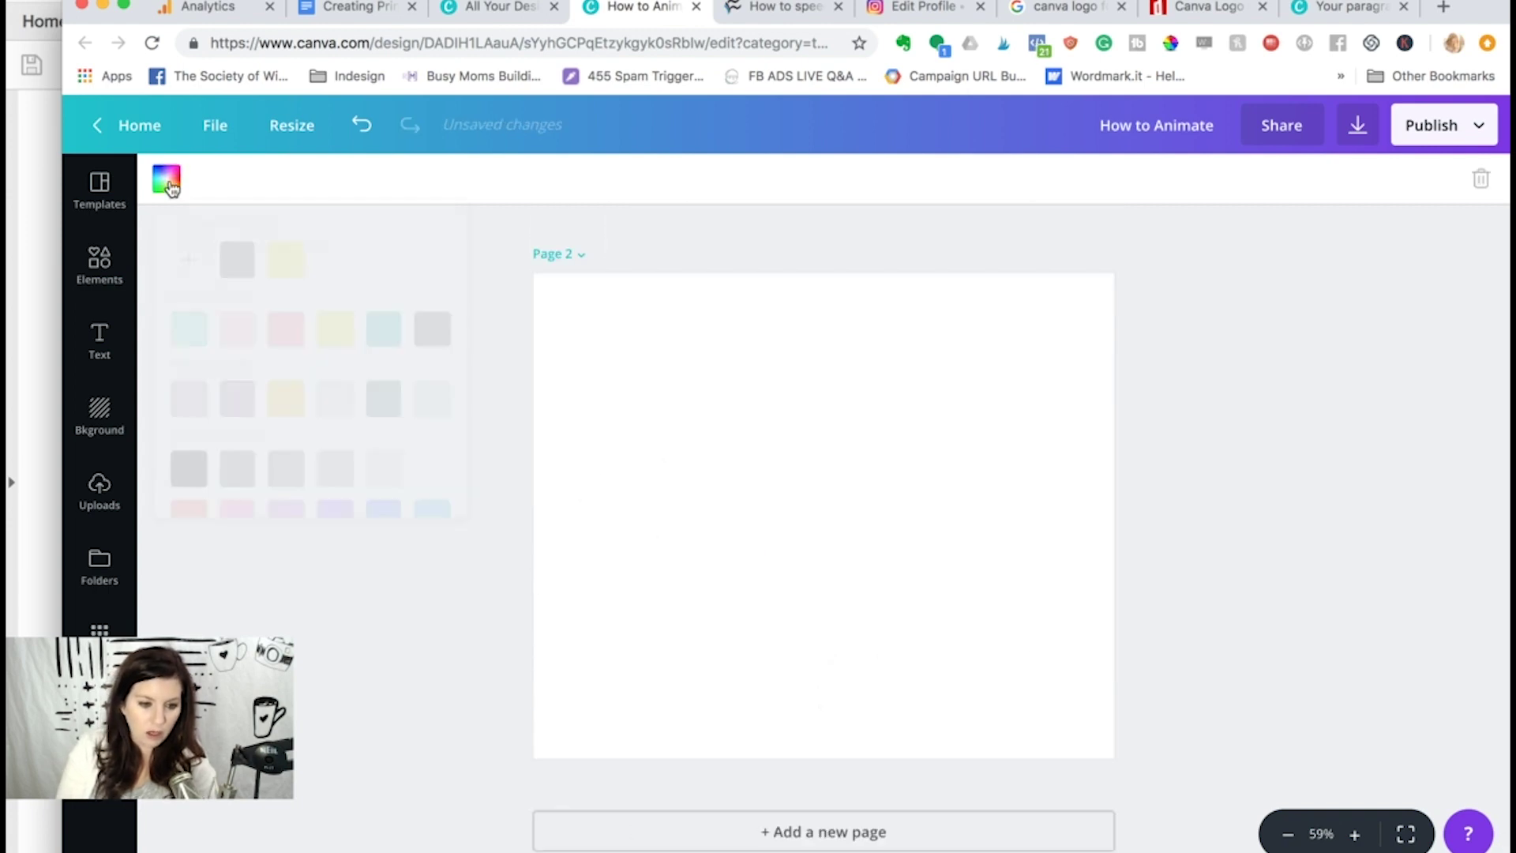
left_click(190, 334)
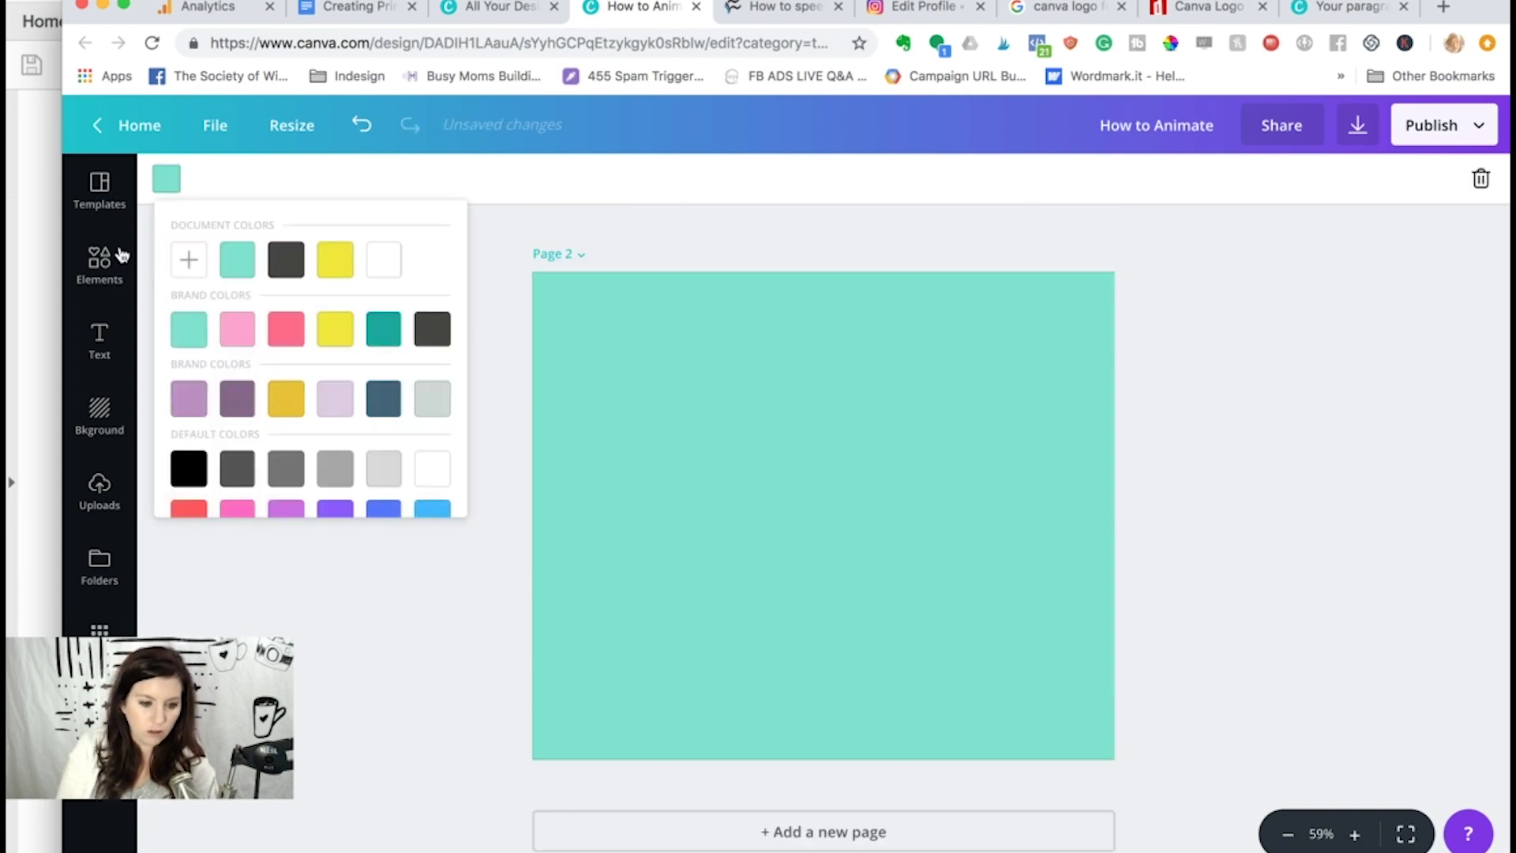
Apply the confetti "Happy Birthday to You!" template from the Birthday Facebook Post group to page 2
left_click(106, 202)
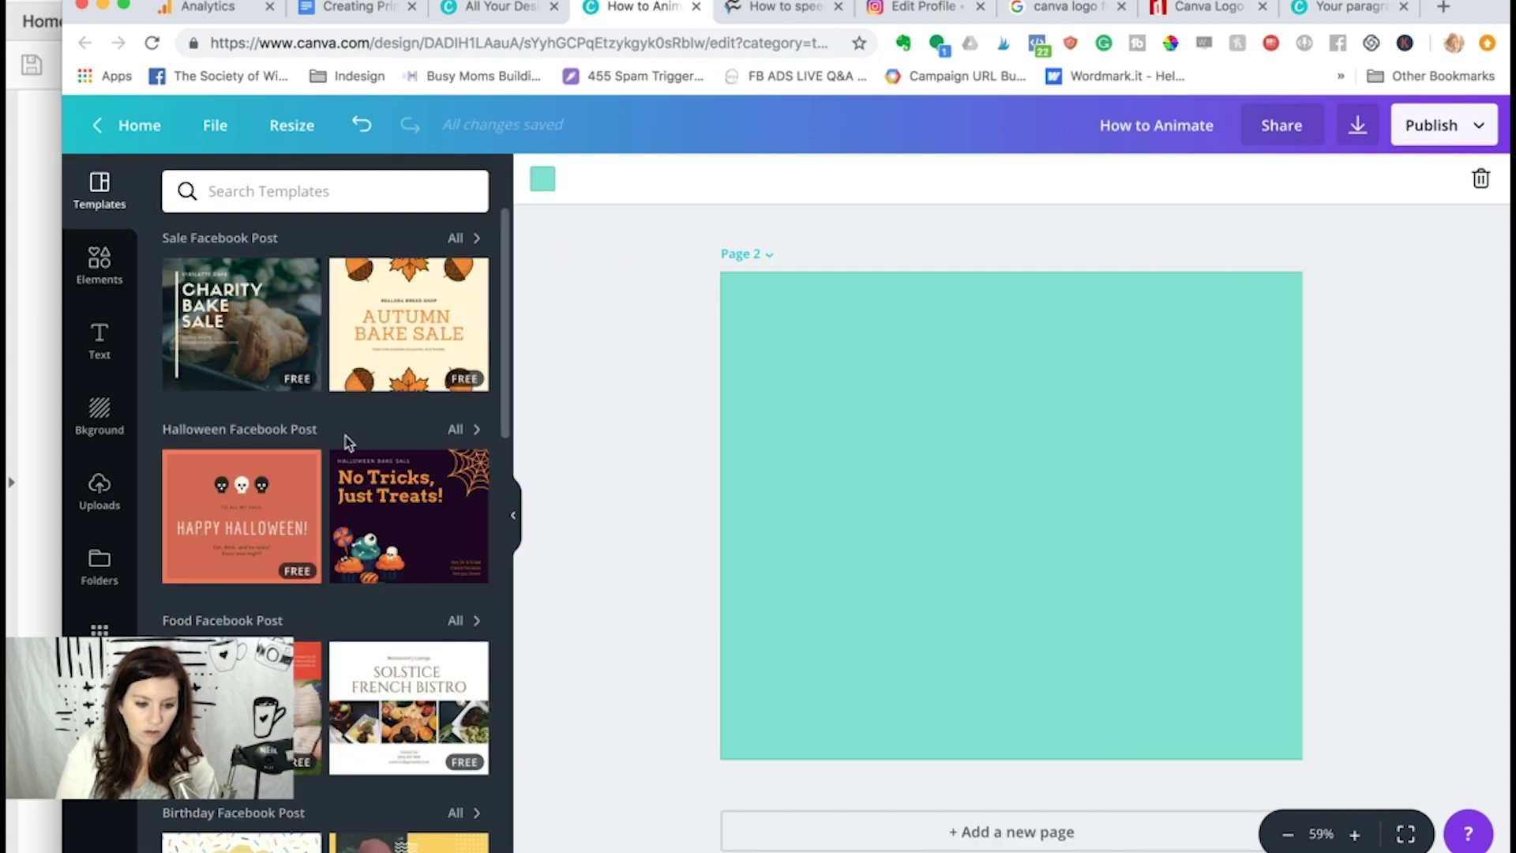
scroll(346, 443, "down", 6)
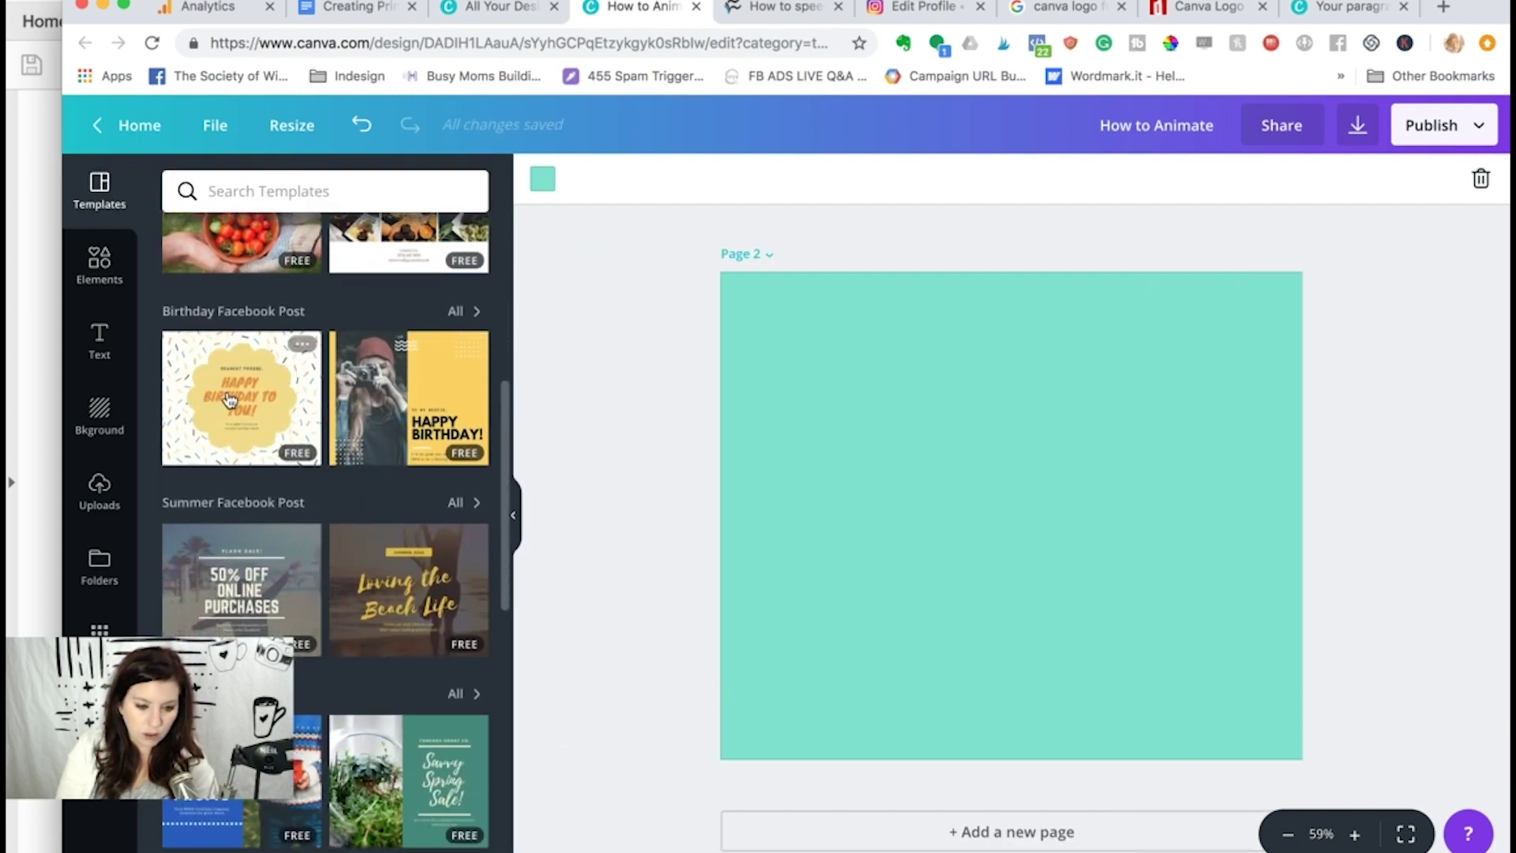
left_click(229, 401)
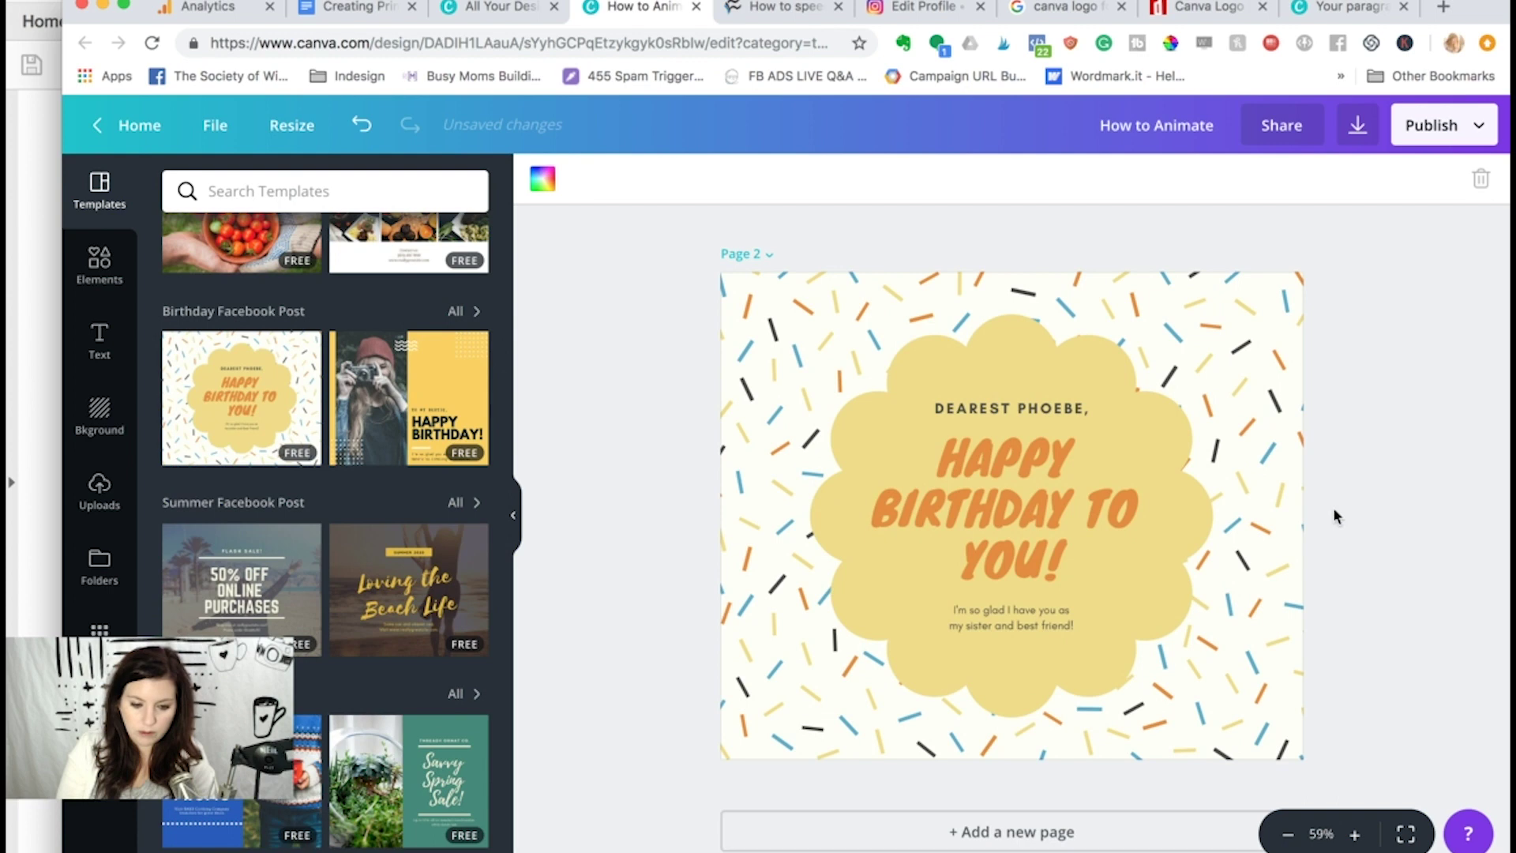
Add a third page and apply the yellow "Happy Birthday!" photo template to it
left_click(979, 831)
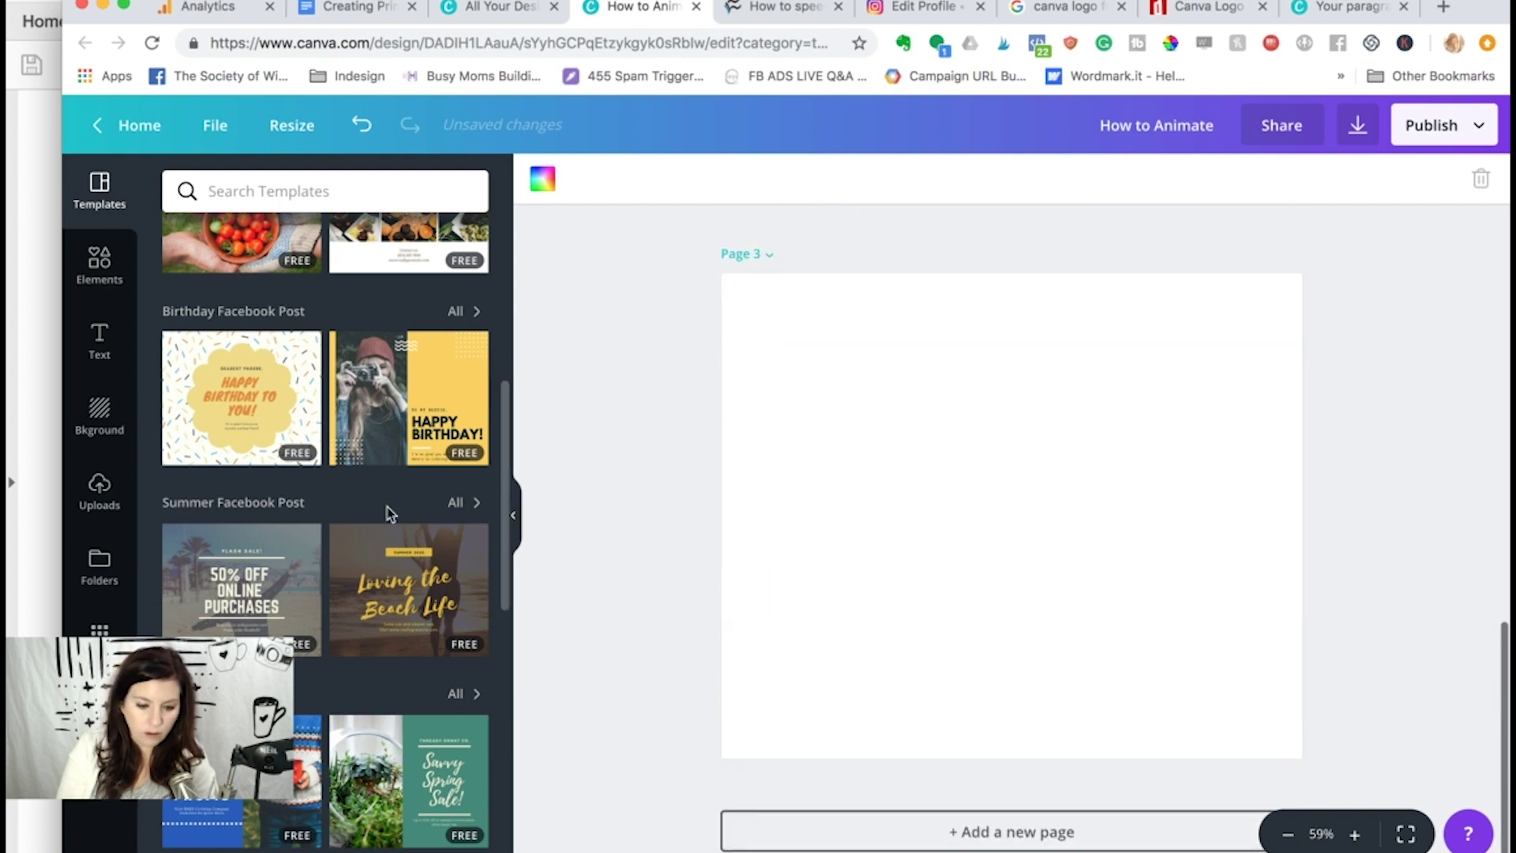
left_click(353, 389)
Preview the three-page design's MP4/GIF animation in the Fade and Slide styles
scroll(1306, 561, "up", 15)
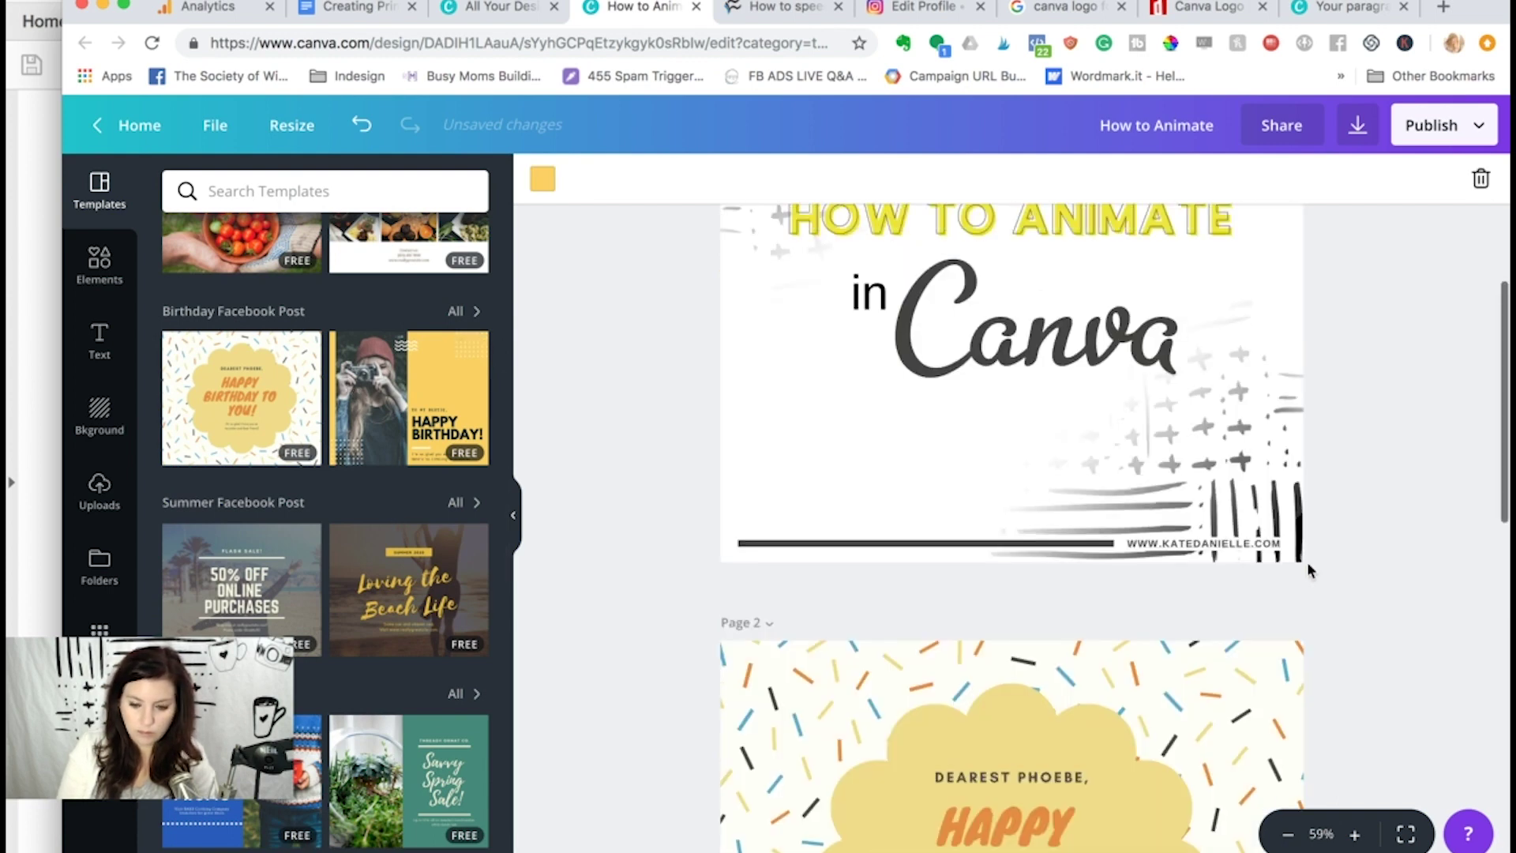
left_click(1452, 134)
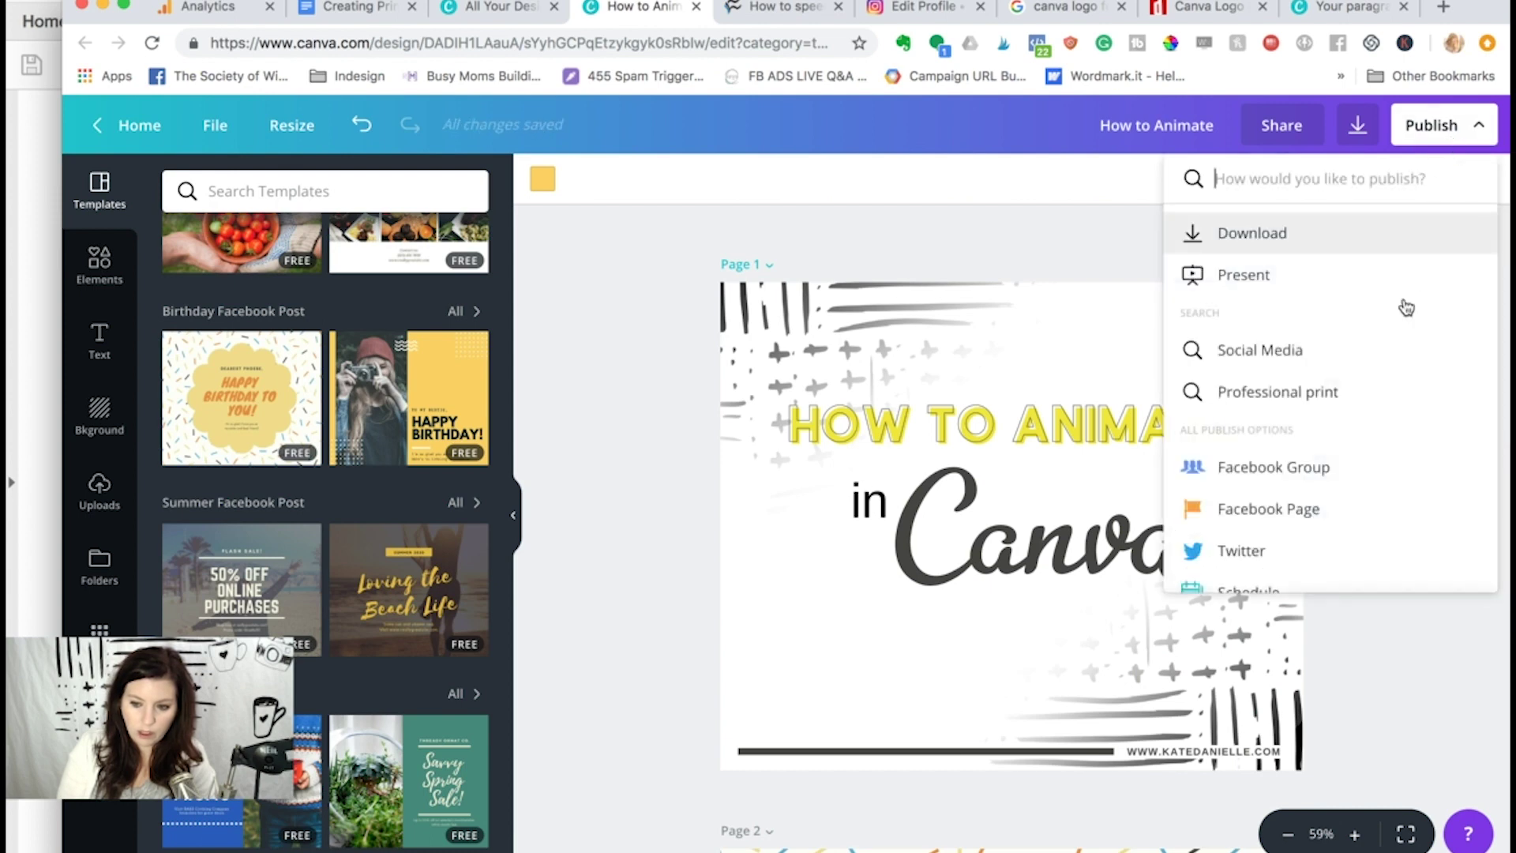
scroll(1327, 477, "down", 3)
left_click(1284, 422)
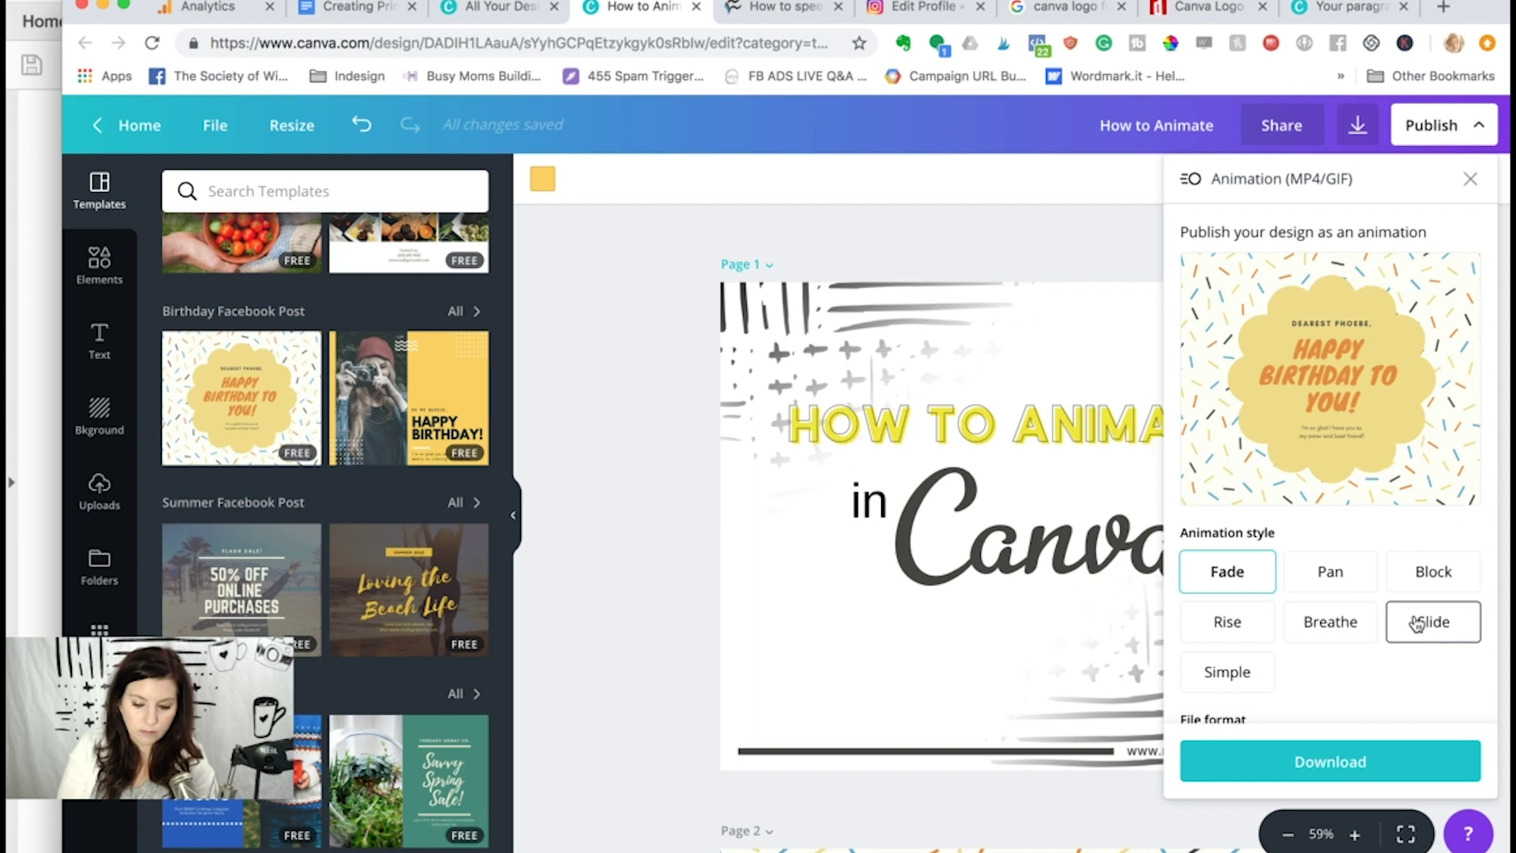
scroll(1356, 673, "down", 1)
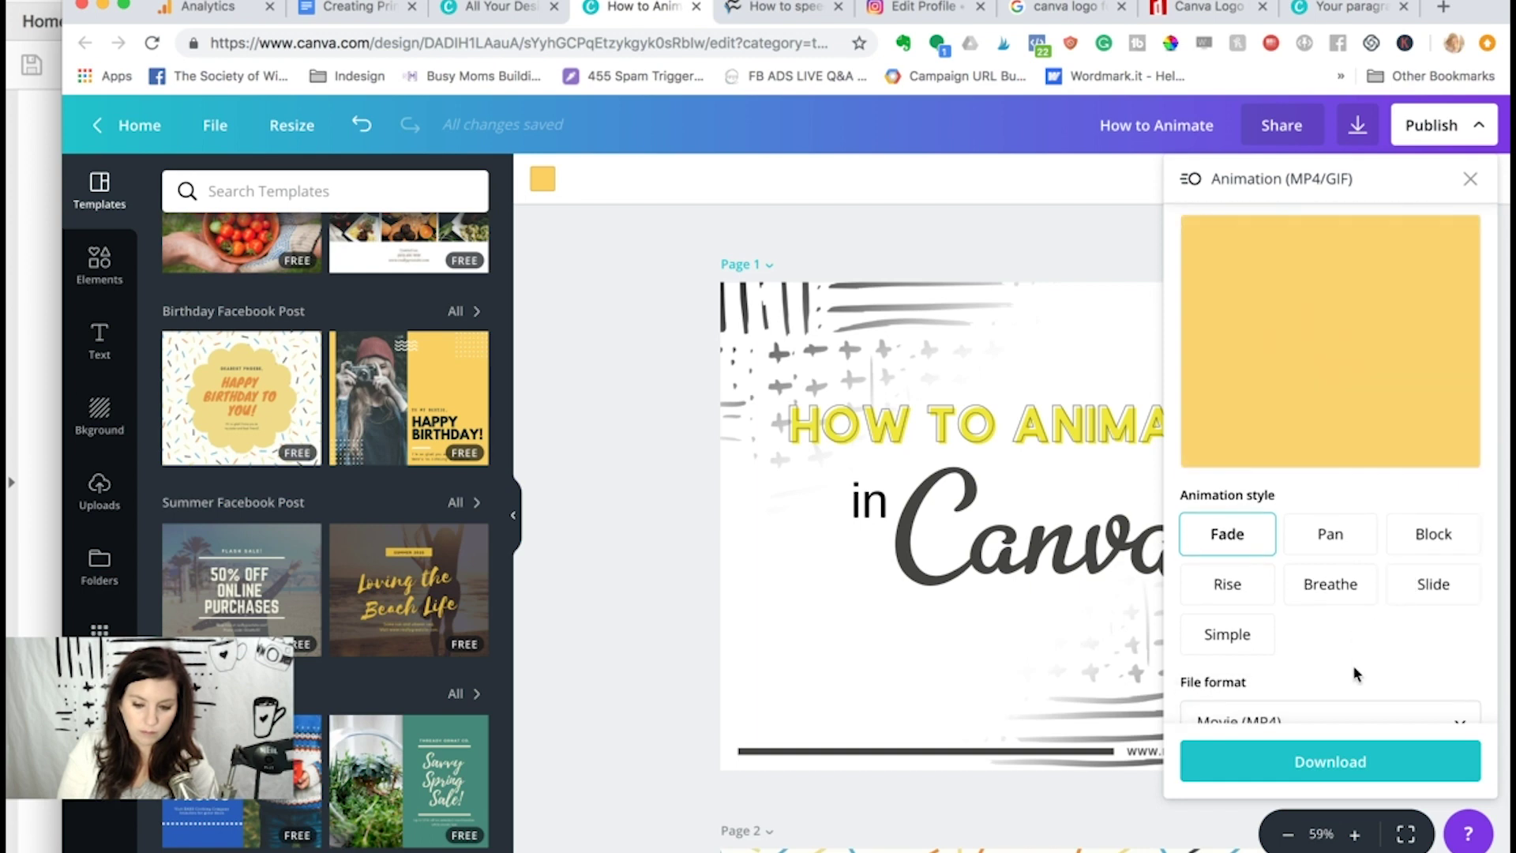
left_click(1433, 584)
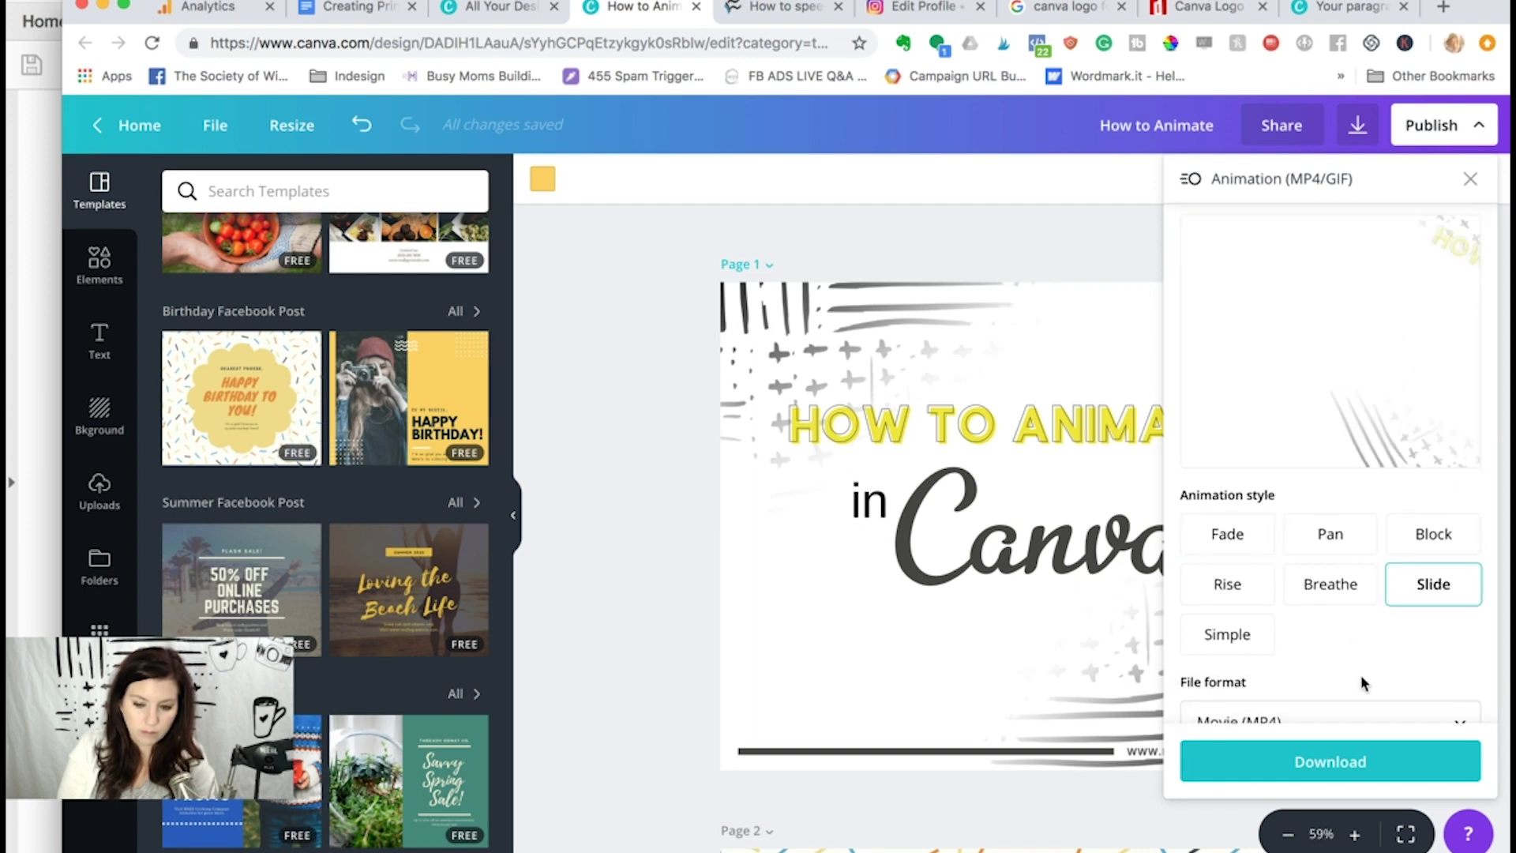
Preview the Simple animation style and compare its Medium, Fast and Slow timings
scroll(1362, 671, "down", 1)
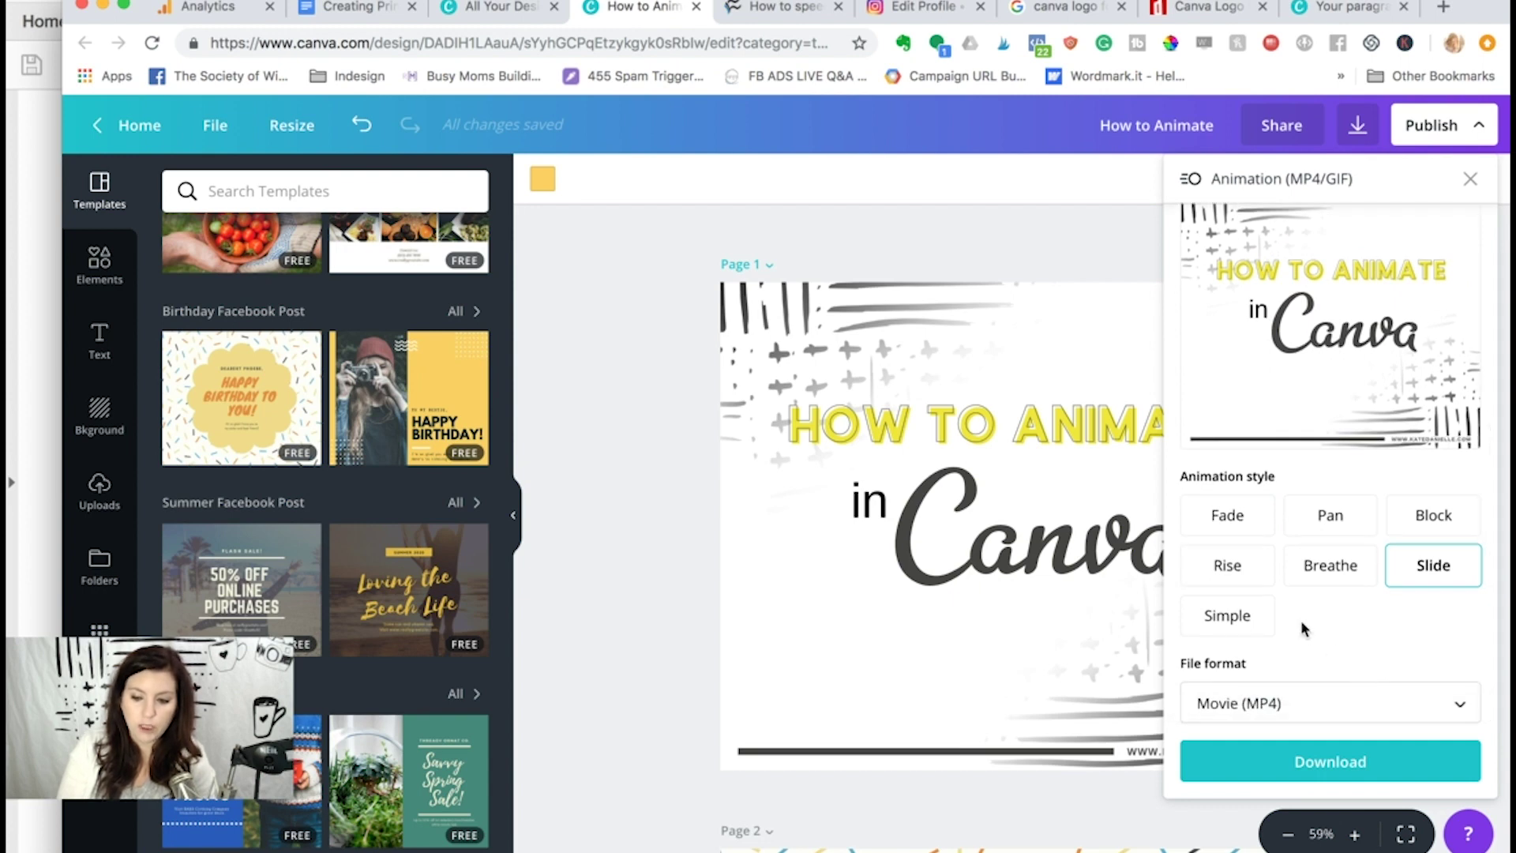
left_click(1229, 619)
scroll(1228, 620, "down", 2)
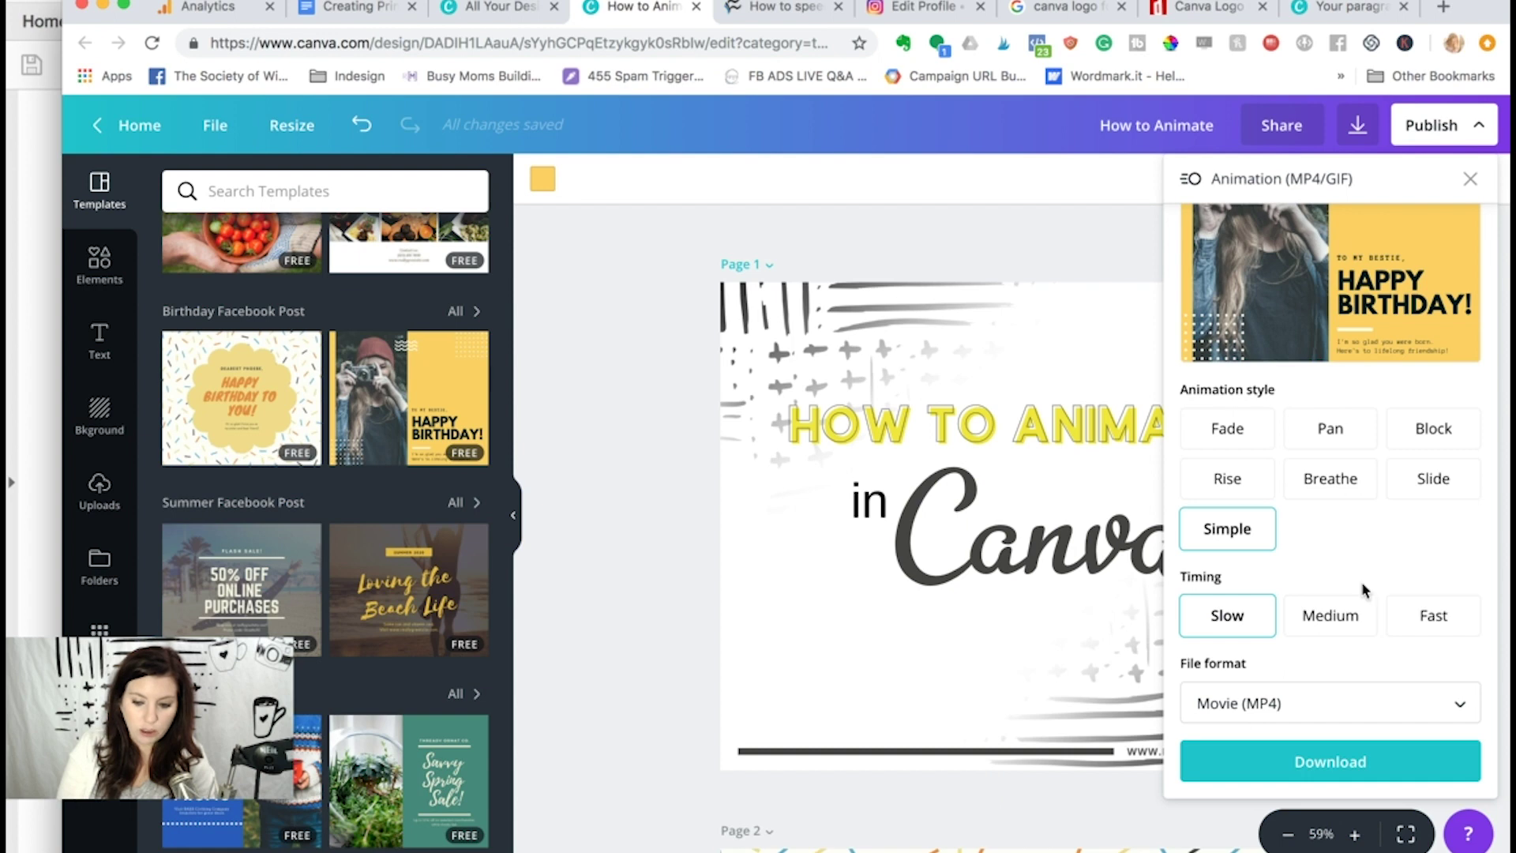
left_click(1346, 620)
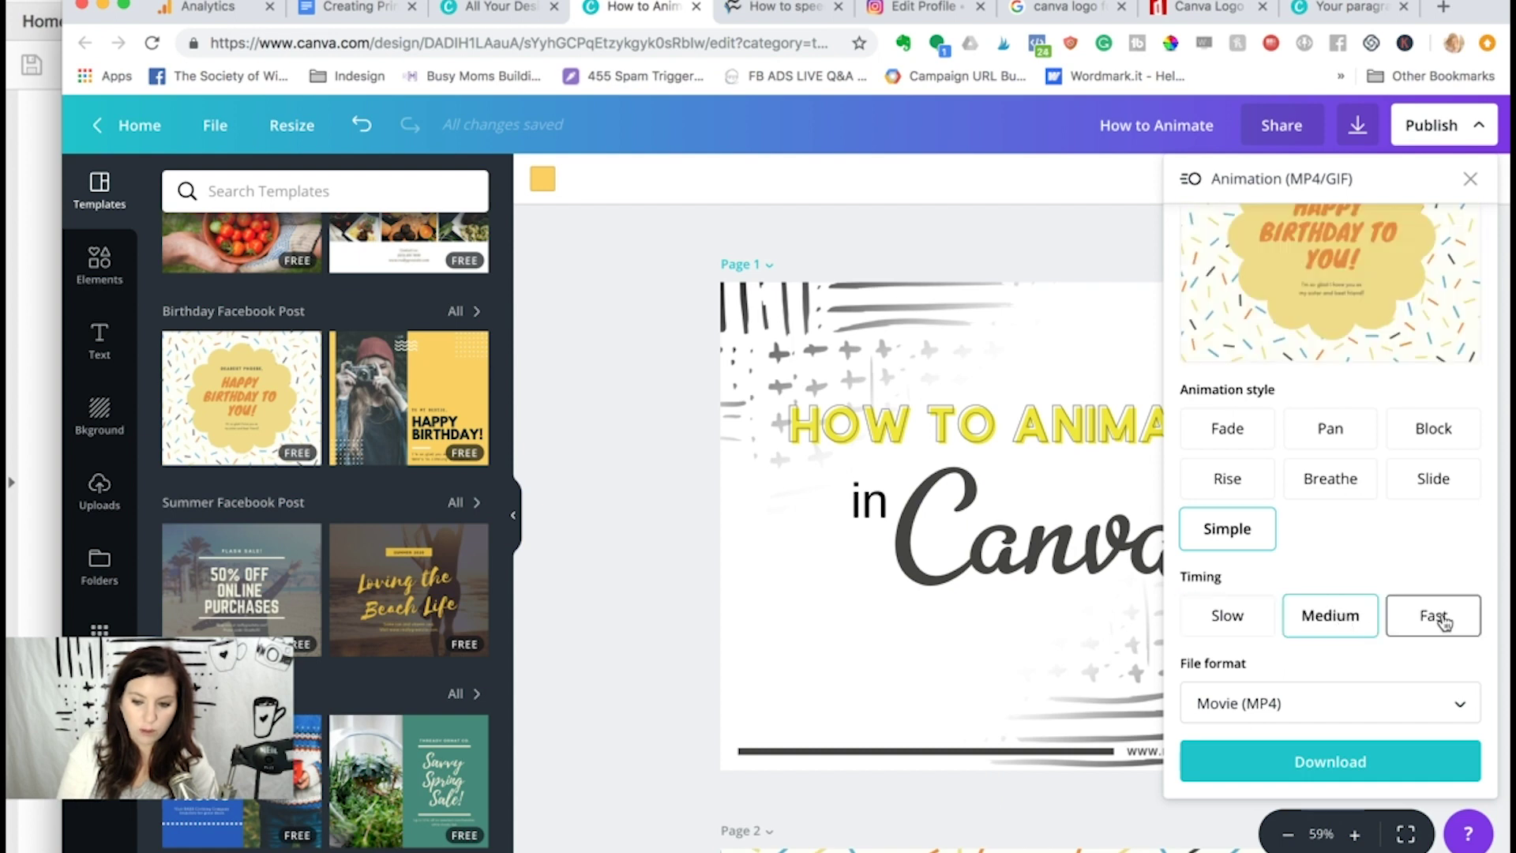
scroll(1439, 617, "up", 2)
scroll(1433, 689, "down", 1)
left_click(1433, 669)
scroll(1214, 668, "up", 2)
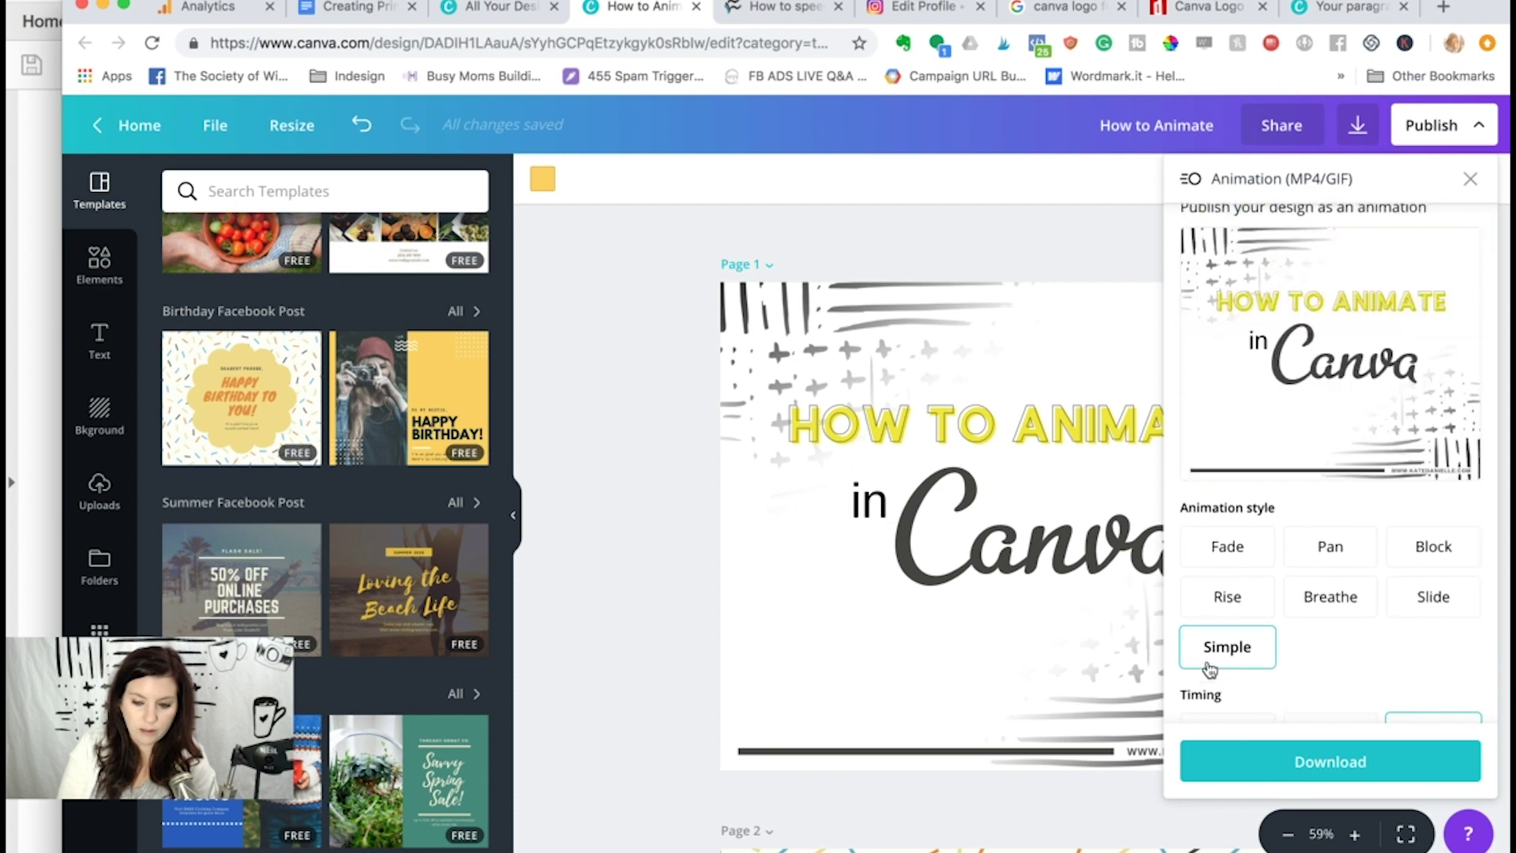
scroll(1210, 670, "down", 1)
scroll(1398, 596, "up", 3)
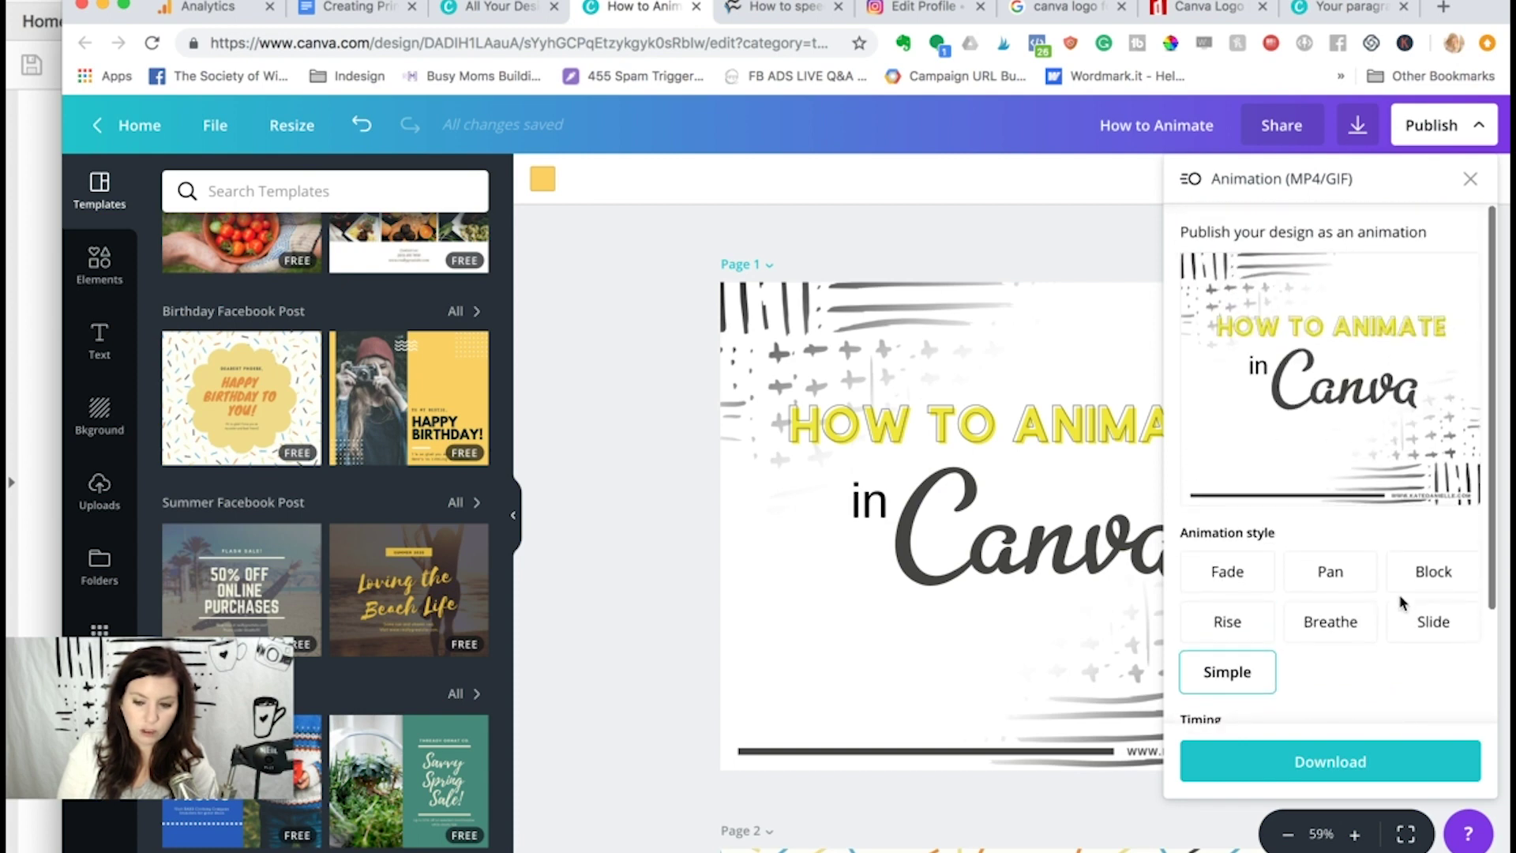
scroll(1400, 602, "down", 4)
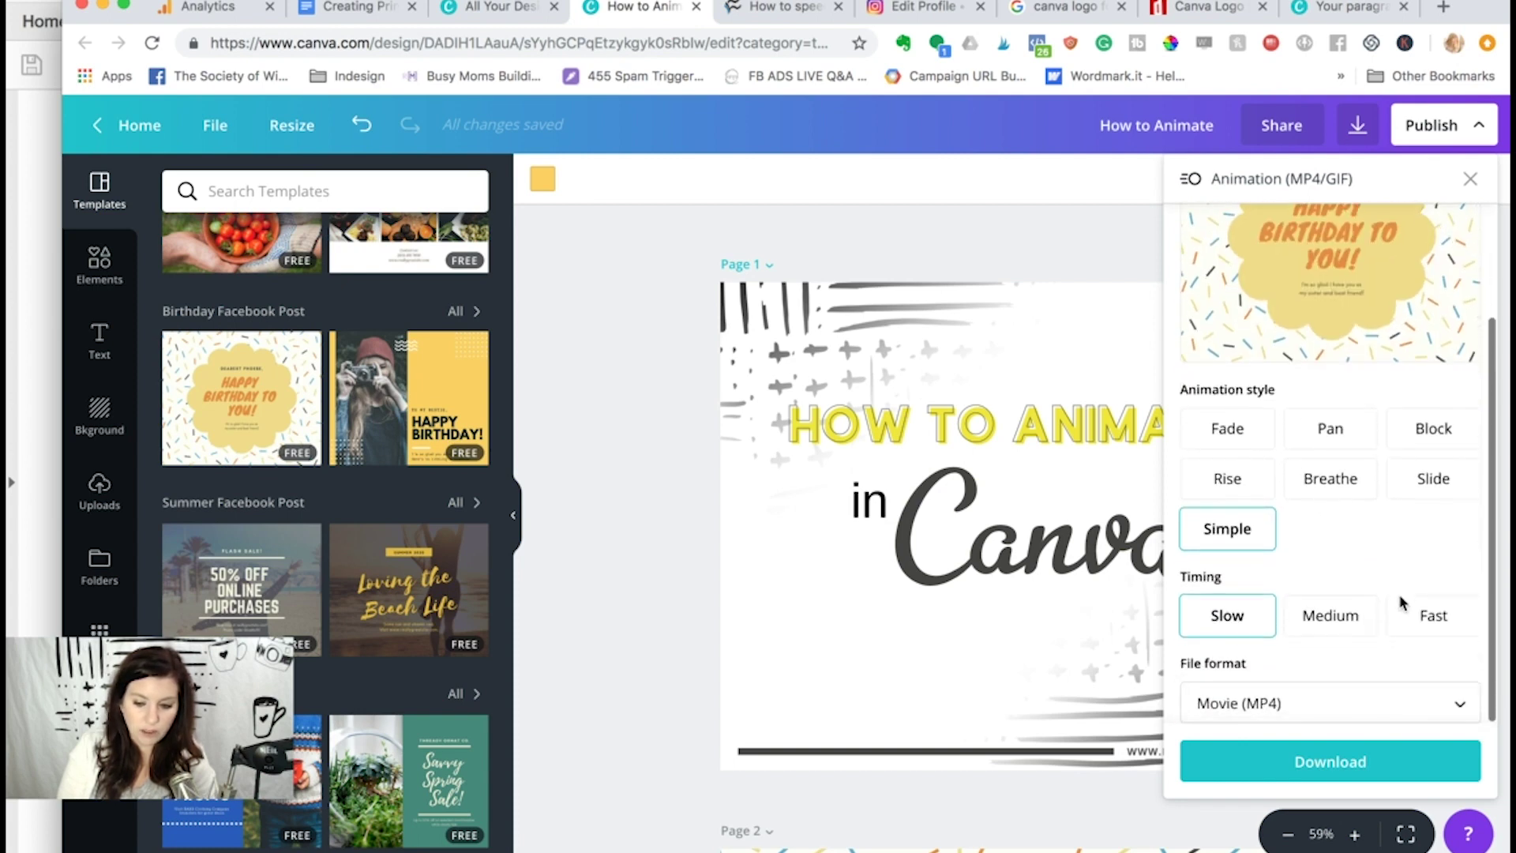
Try the Breathe animation style before choosing Slide, and view the available file formats
left_click(1353, 493)
left_click(1432, 565)
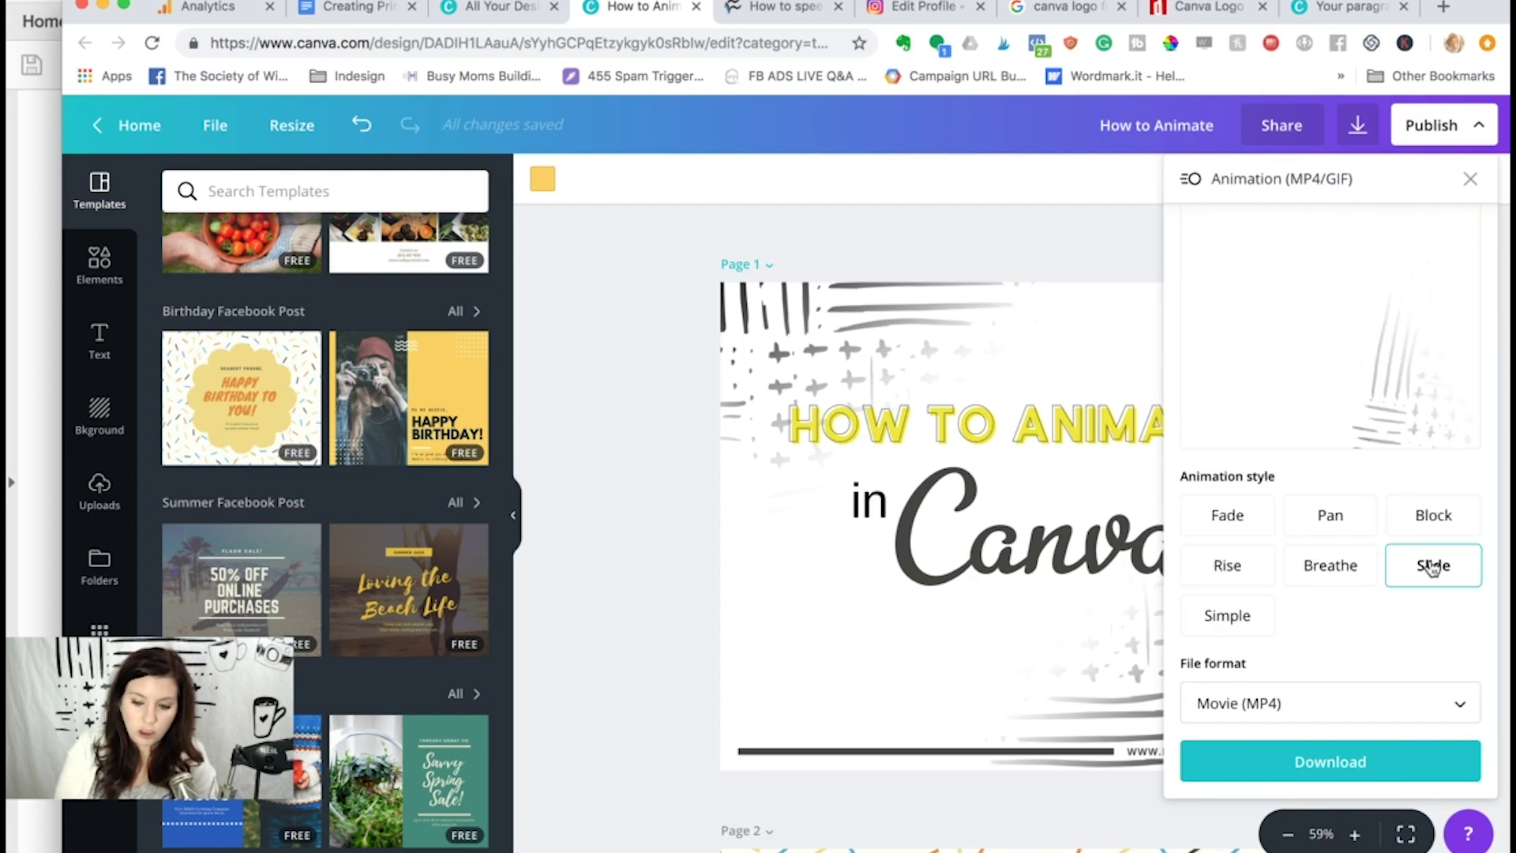
left_click(1289, 714)
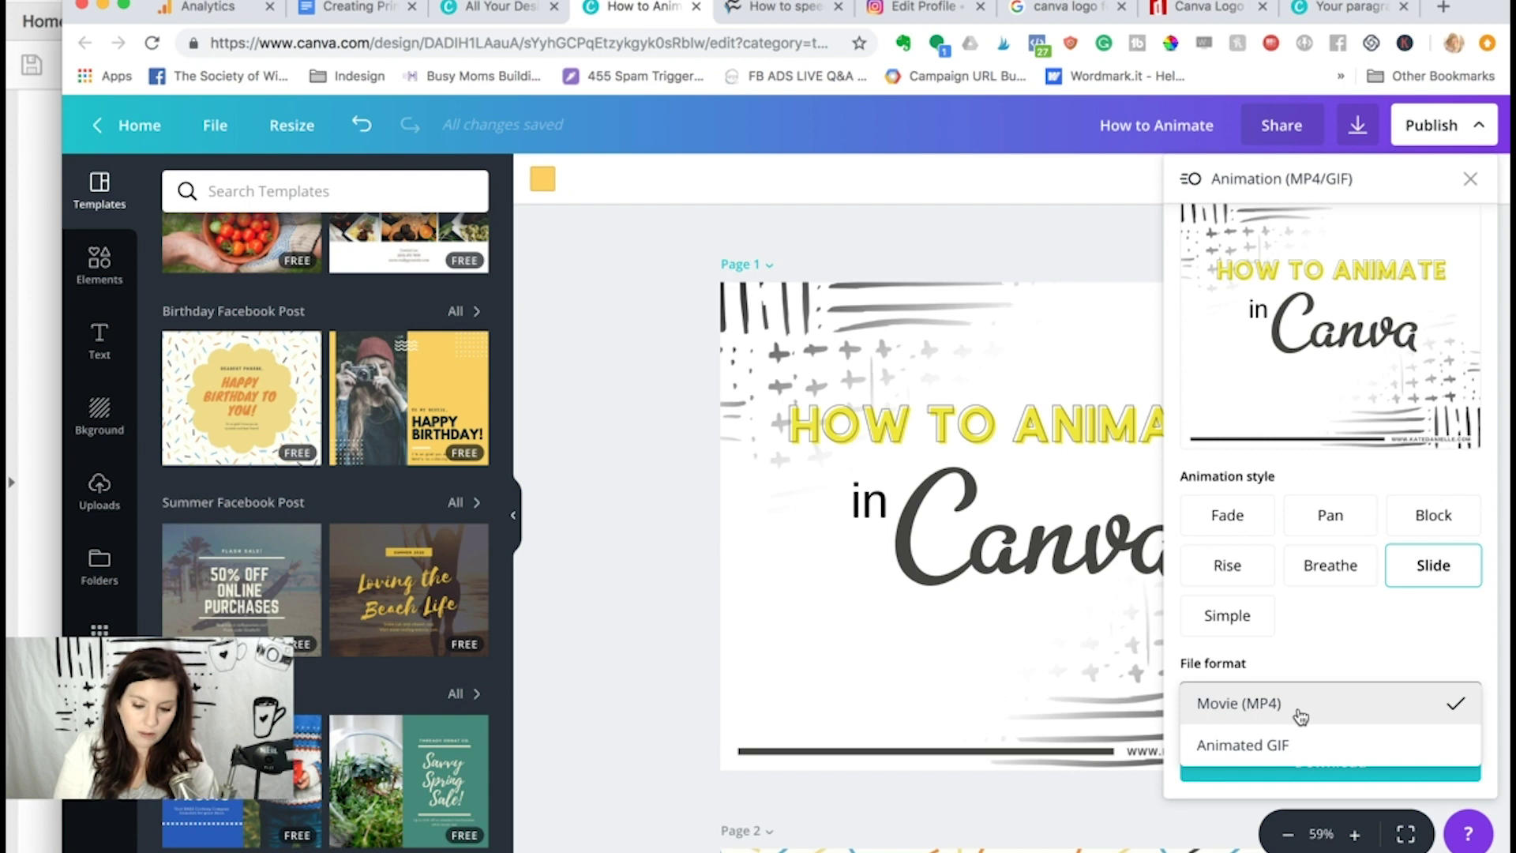
left_click(1290, 644)
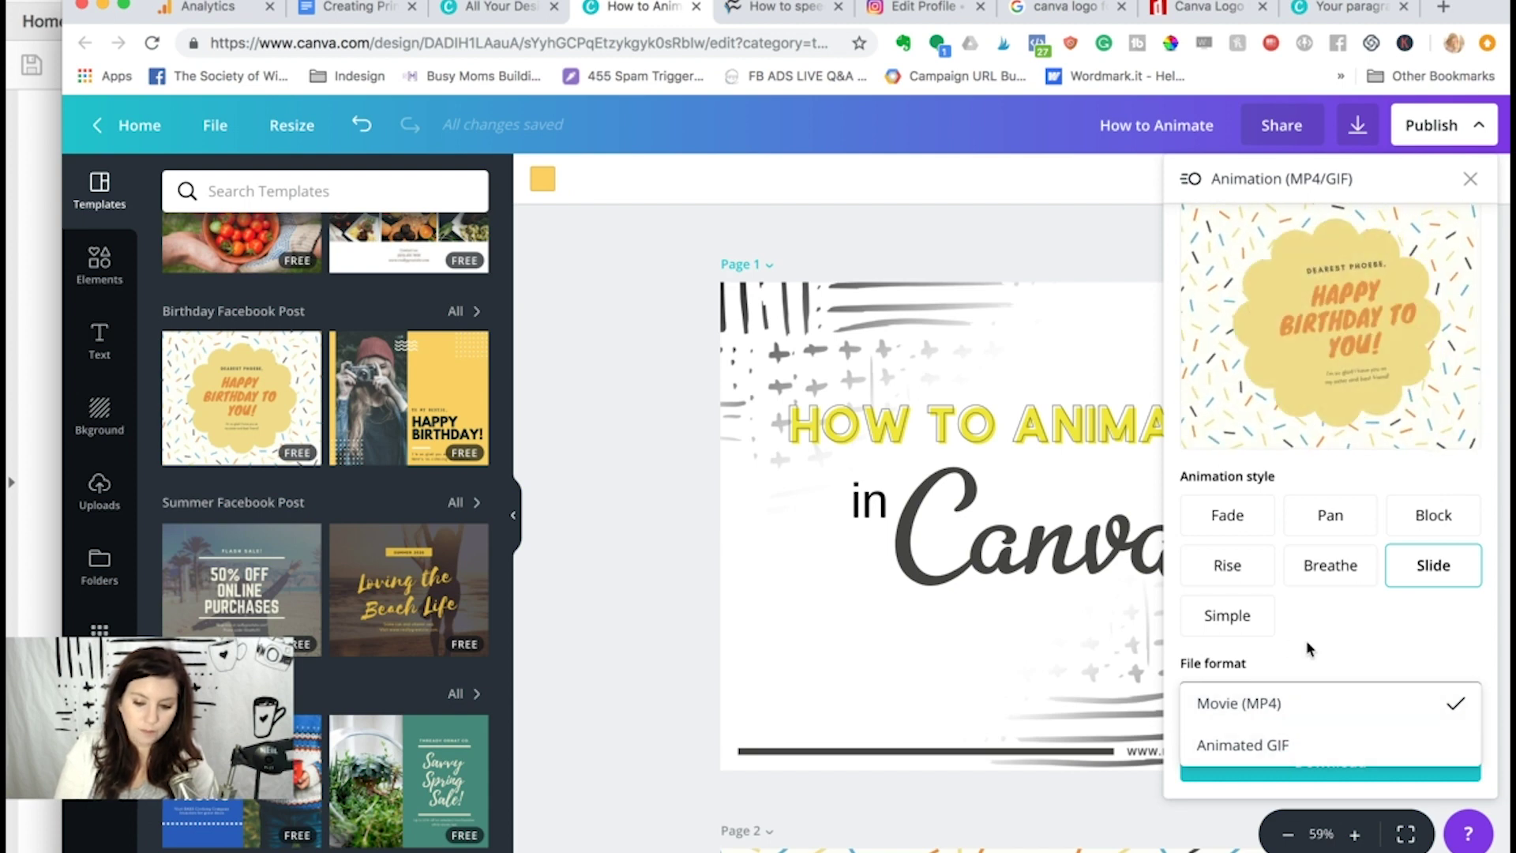